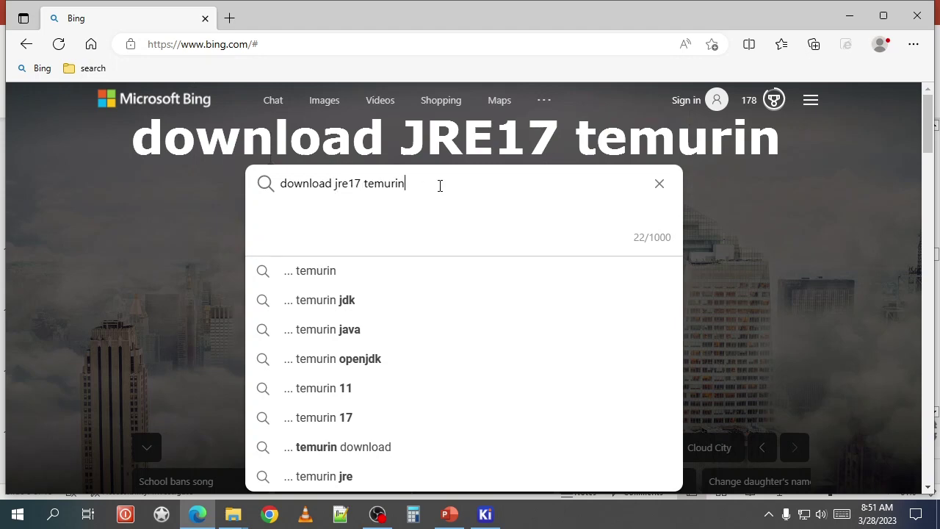
- Search for JRE 17, filter Adoptium releases to Windows, x64, JRE, and download the .msi
key(Return)
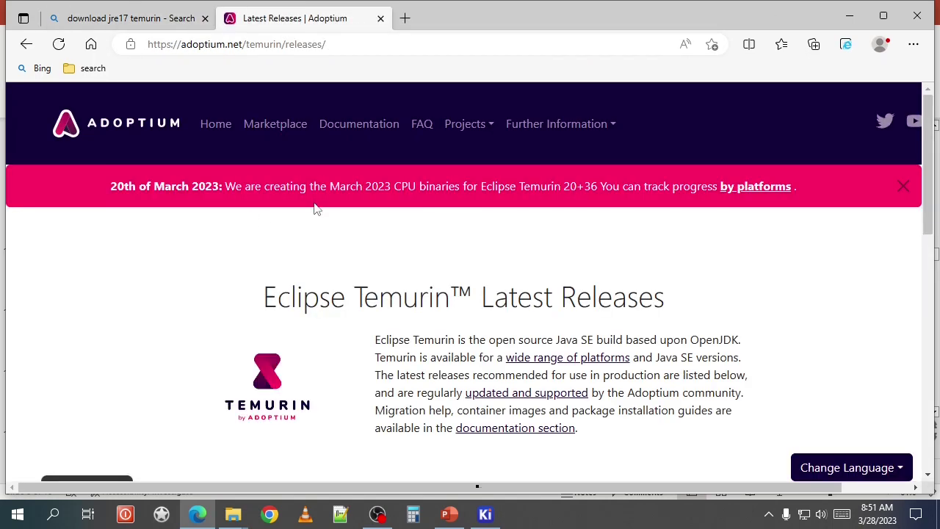
scroll(314, 206, down, 5)
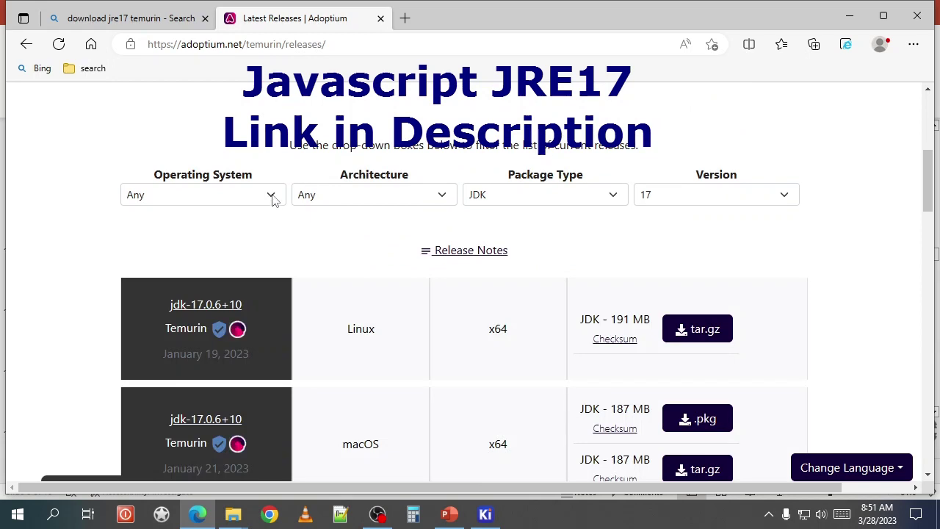
click(271, 197)
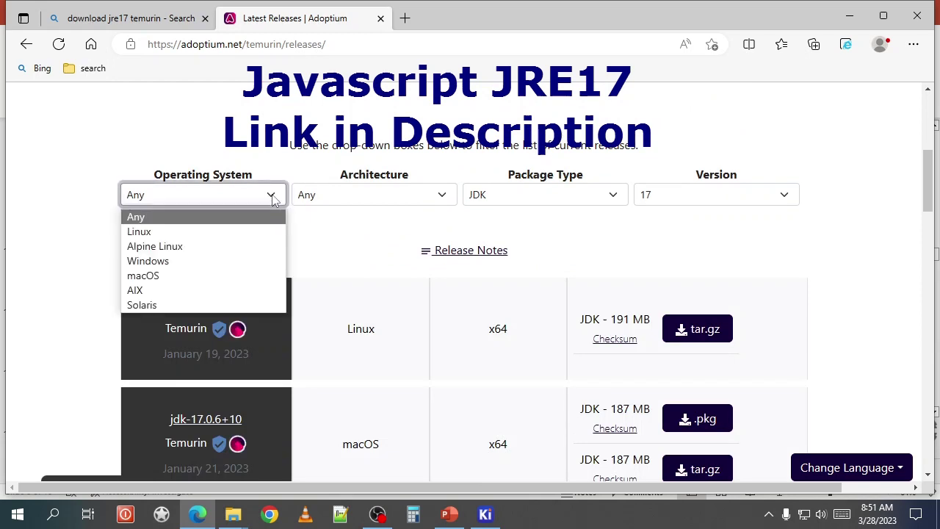
click(252, 261)
click(434, 197)
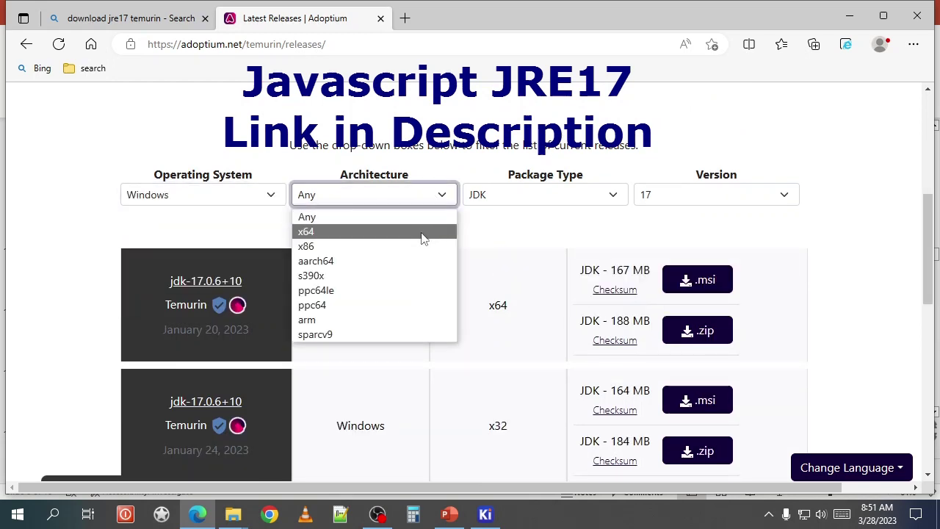
click(422, 233)
click(612, 197)
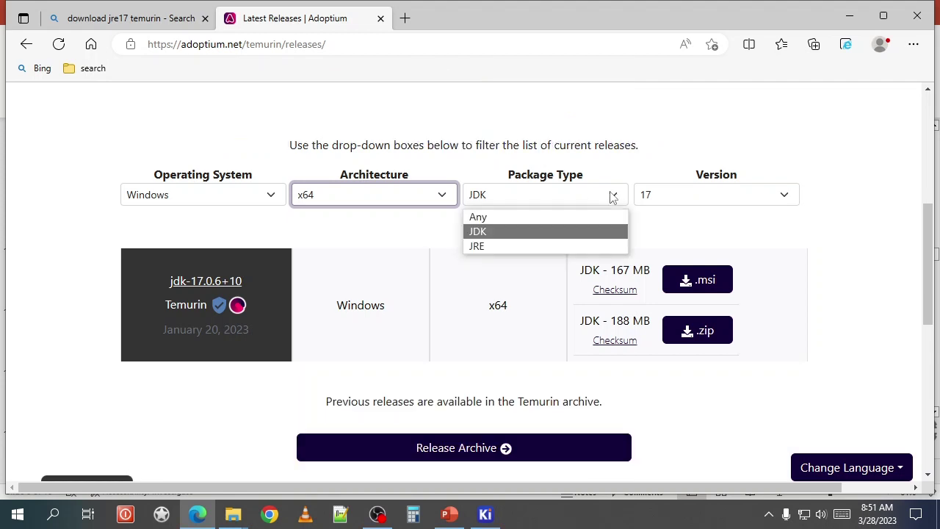
click(584, 245)
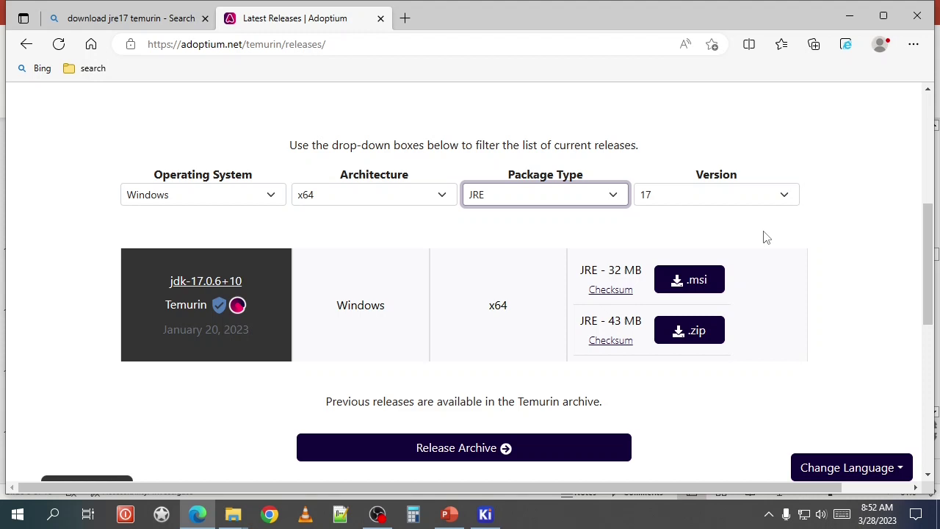
click(701, 283)
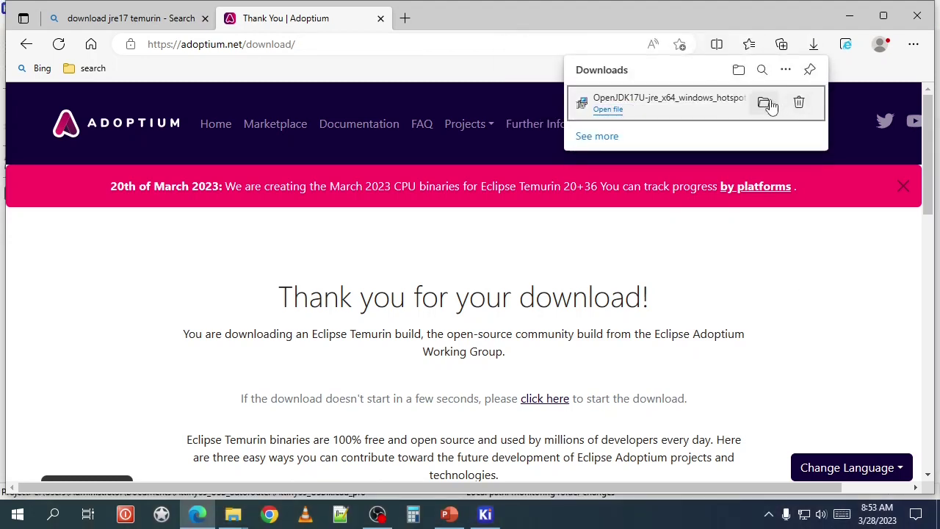
- Run the OpenJDK17U-jre_x64 .msi from Downloads and finish setup with the default options
click(766, 103)
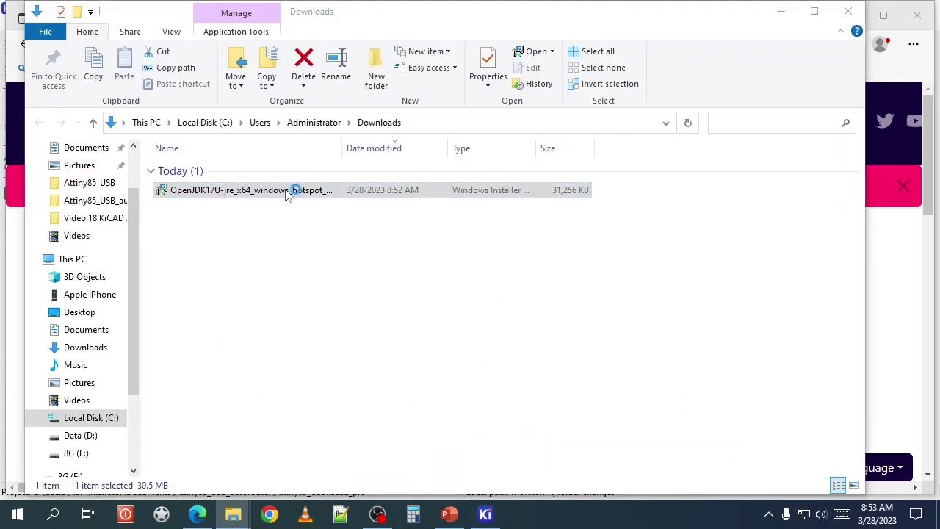
double_click(287, 191)
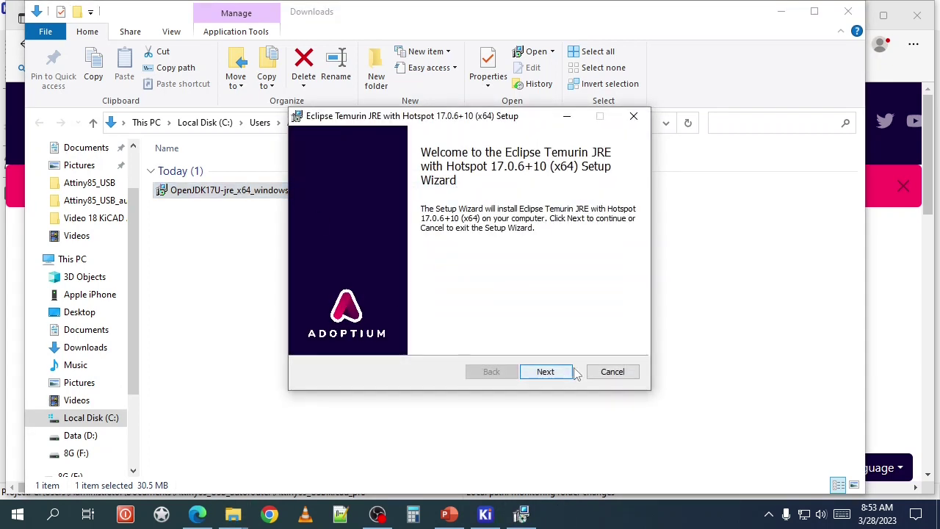
click(557, 373)
click(556, 372)
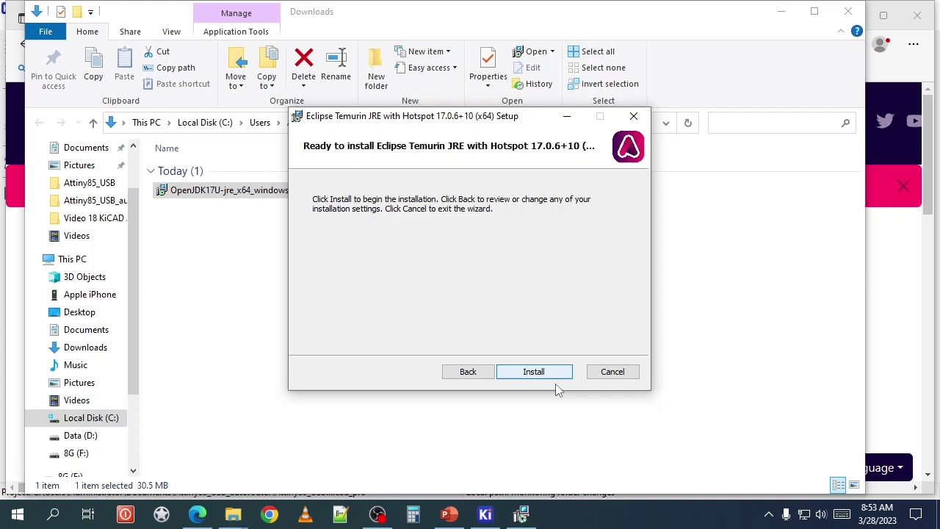
click(549, 373)
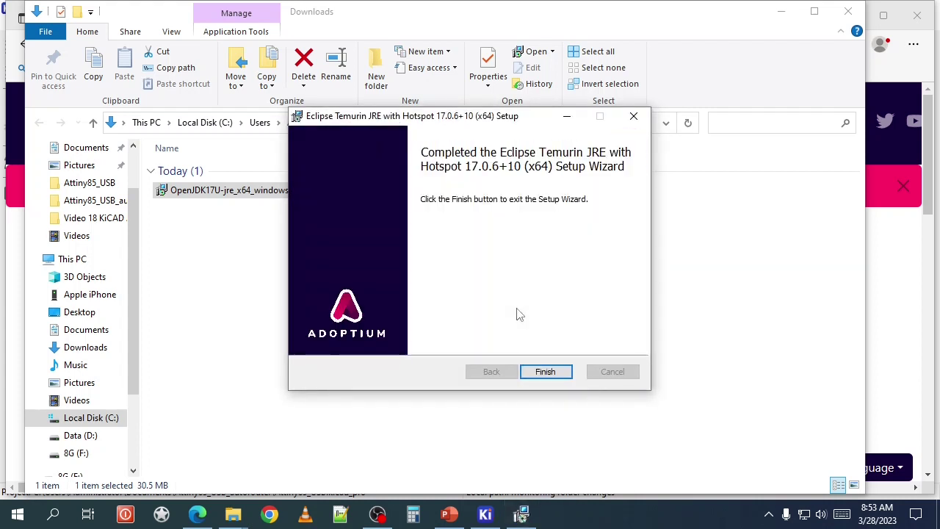
click(545, 372)
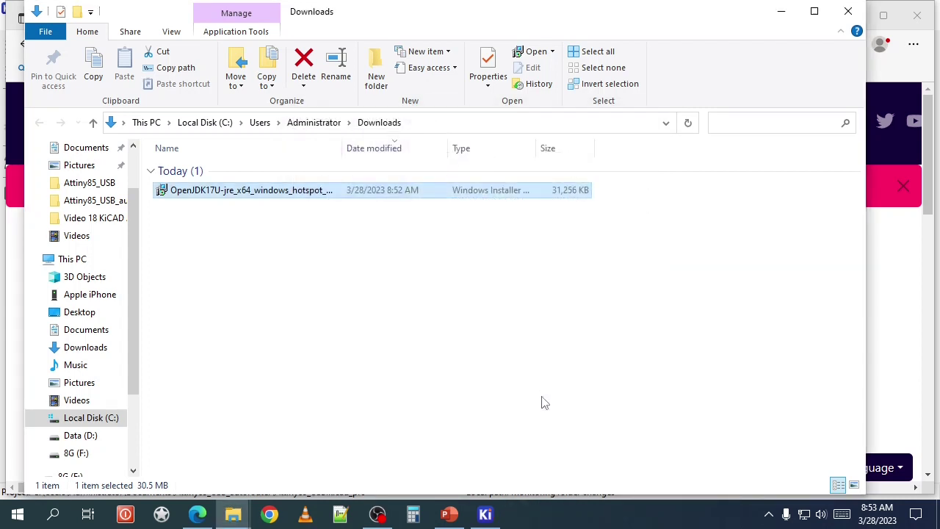
- Filter the Plugin and Content Manager for 'free', install Freerouting, apply the change, and close the manager
click(486, 515)
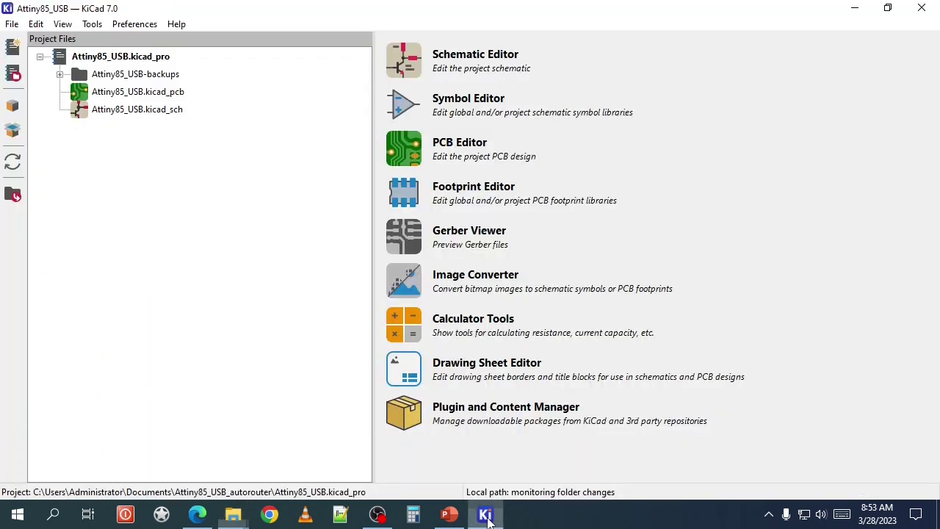
click(412, 416)
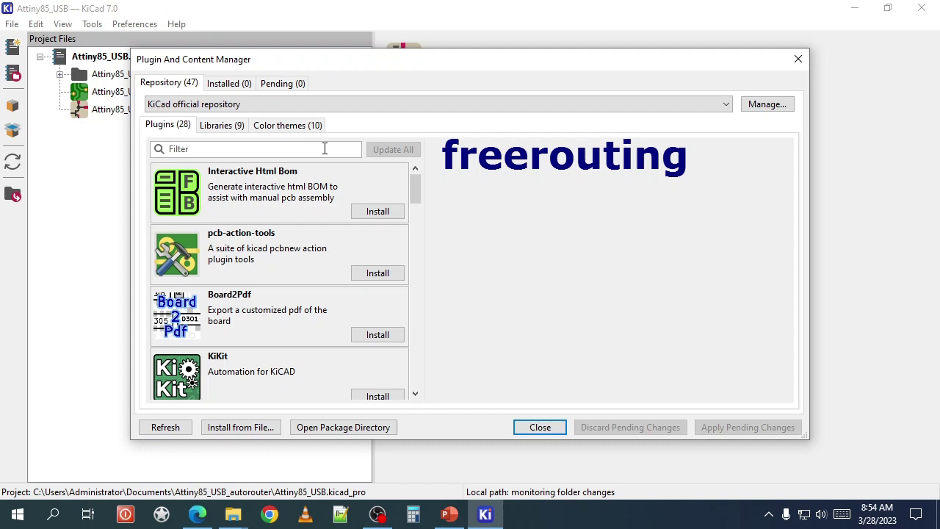
text(free)
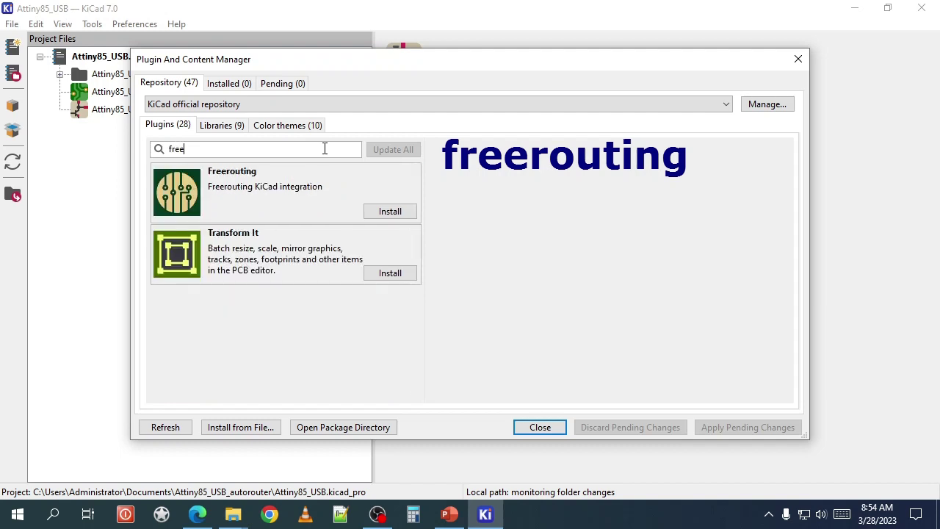
click(388, 213)
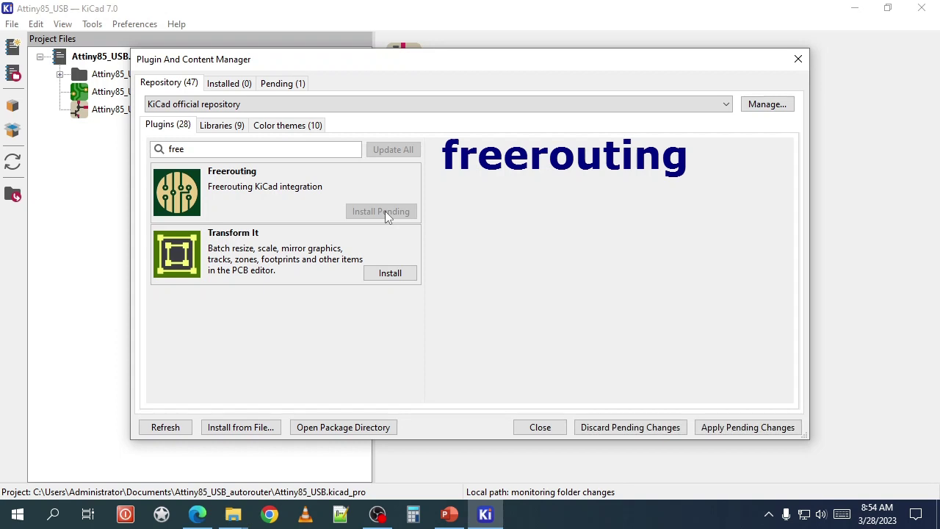
click(728, 433)
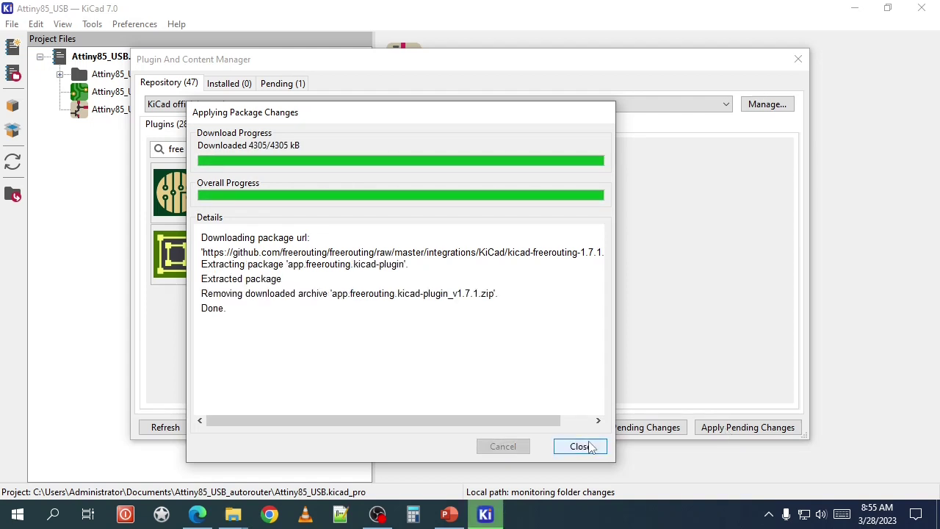
click(591, 446)
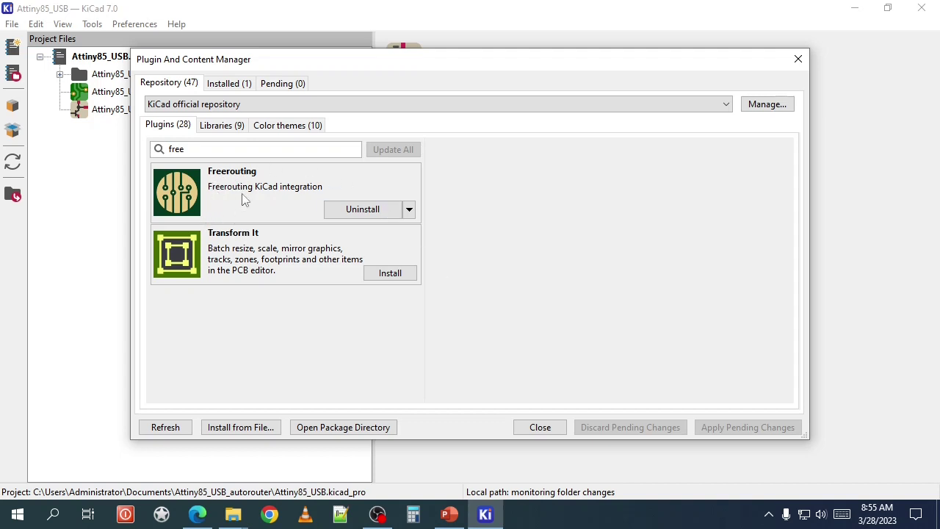
click(540, 427)
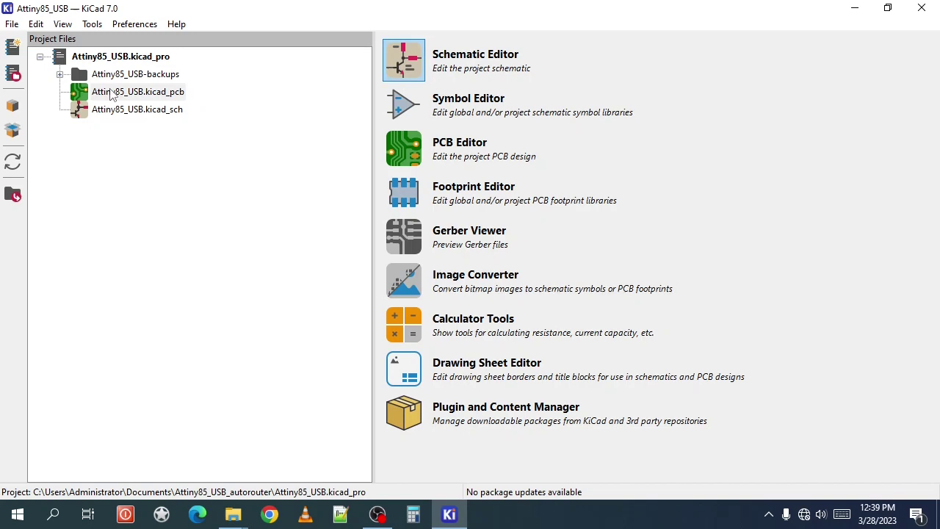
- Open Attiny85_USB.kicad_pcb and run Tools > External Plugins > Freerouting
double_click(111, 92)
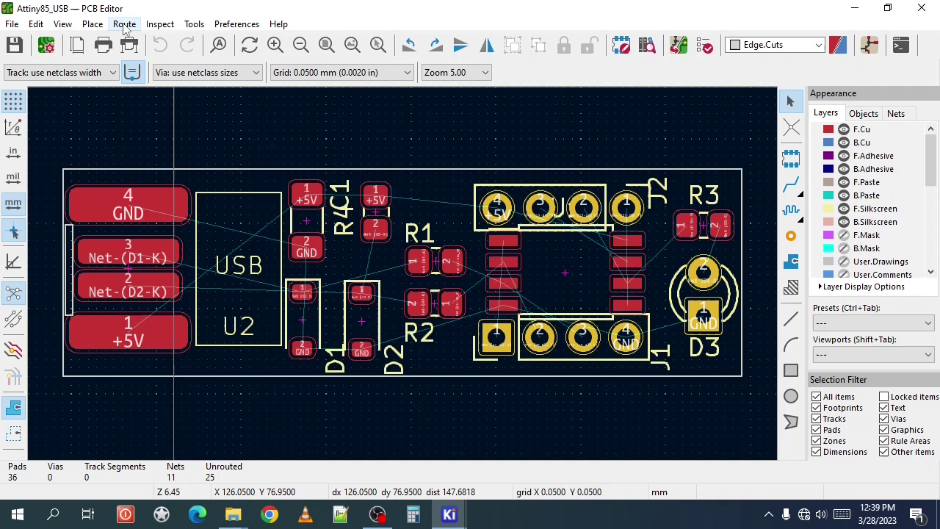
click(191, 25)
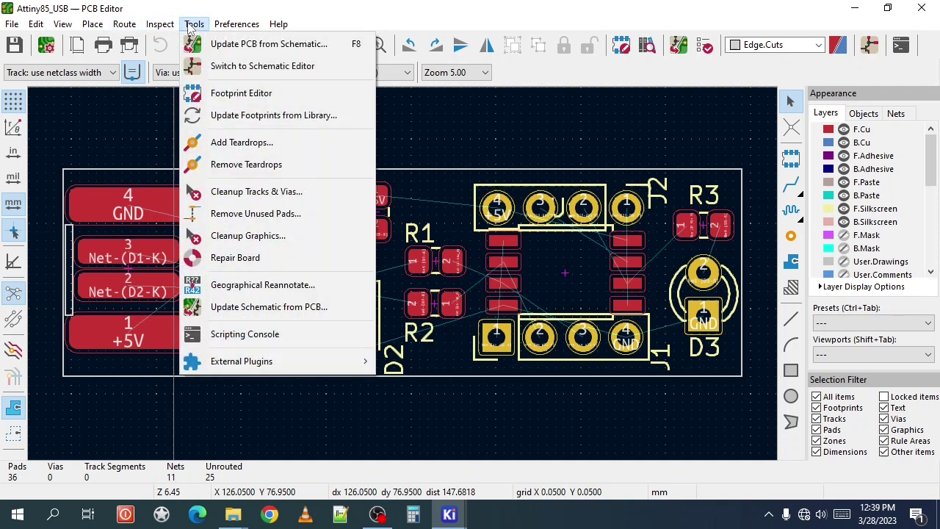
mouse_move(248, 358)
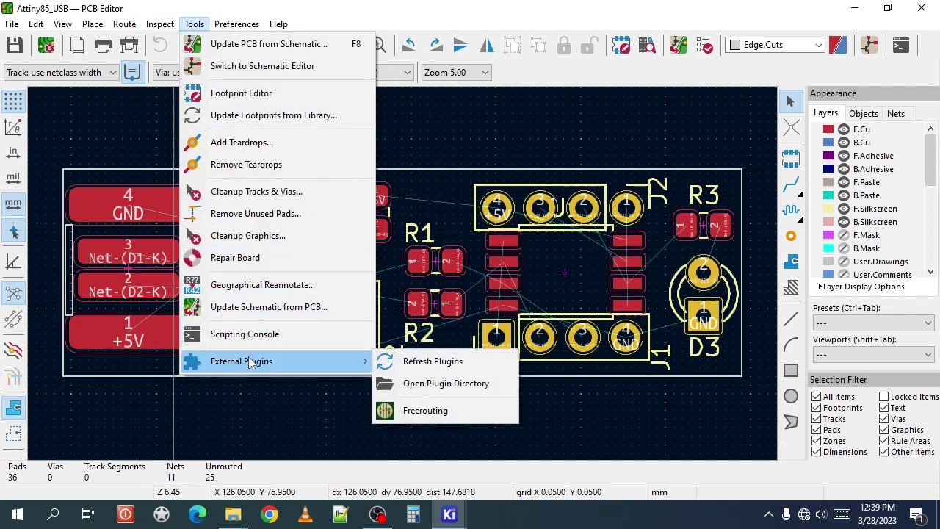
click(420, 411)
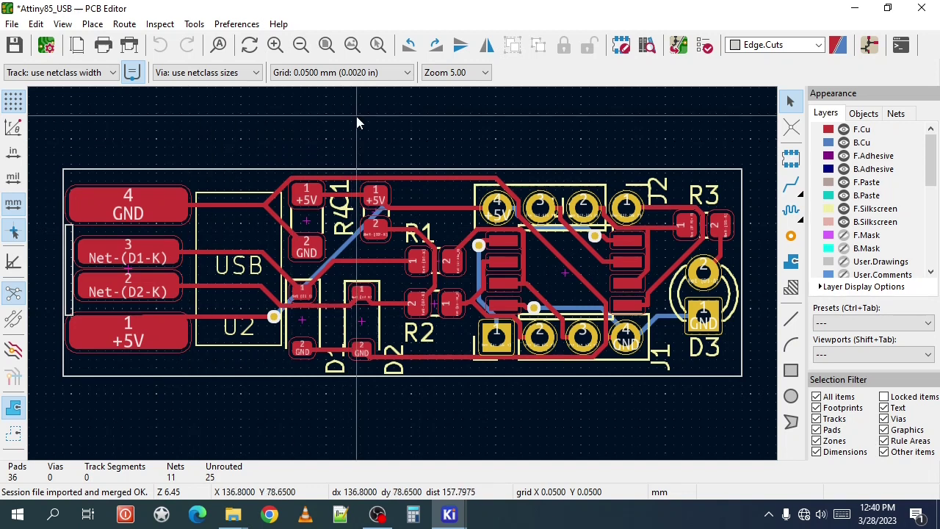
- Use Global Deletions to delete all tracks and vias, confirming with Yes
click(35, 24)
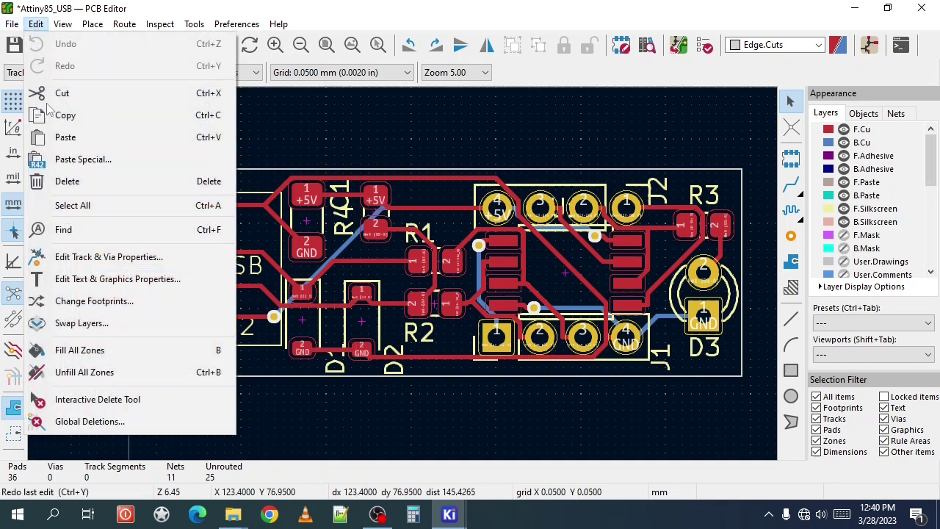
click(110, 421)
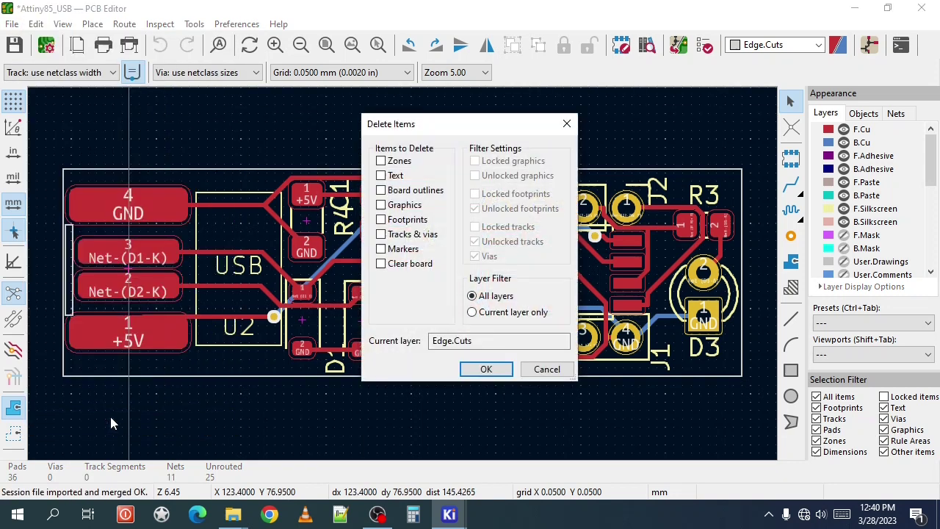
click(381, 234)
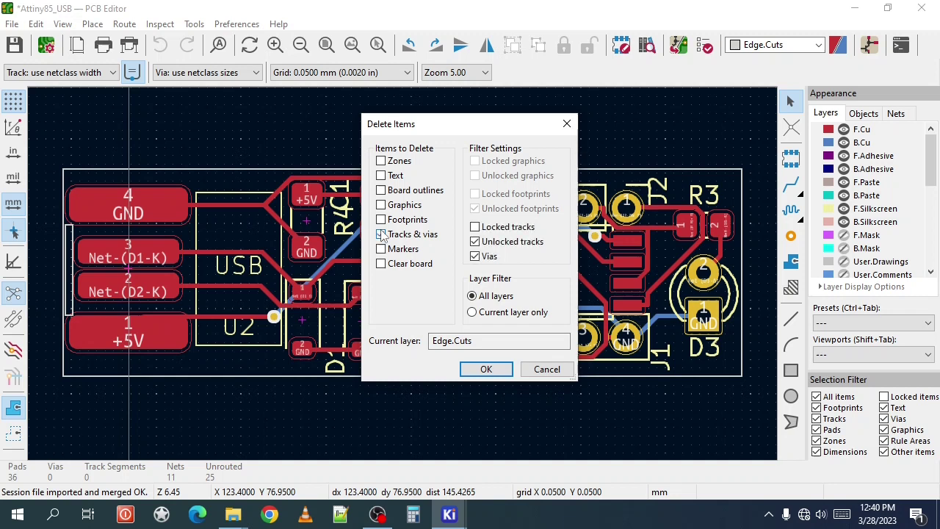
click(483, 370)
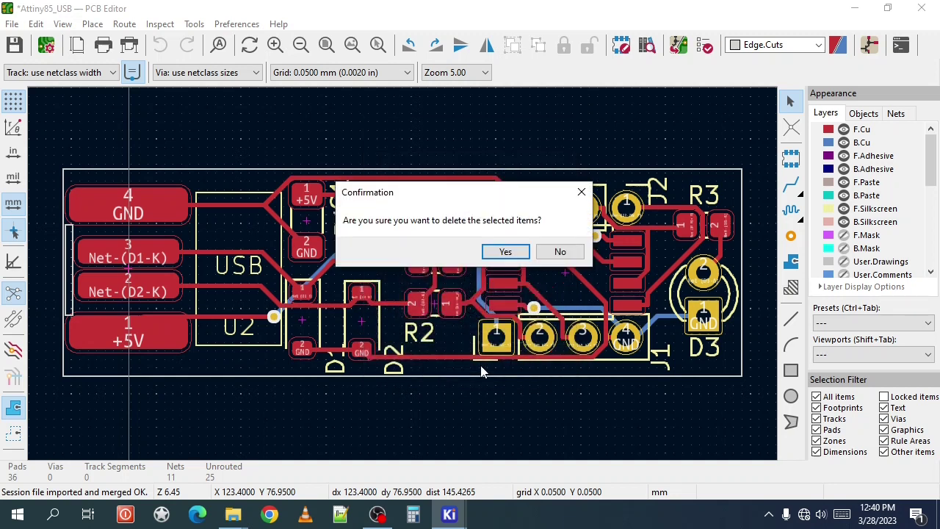
click(502, 251)
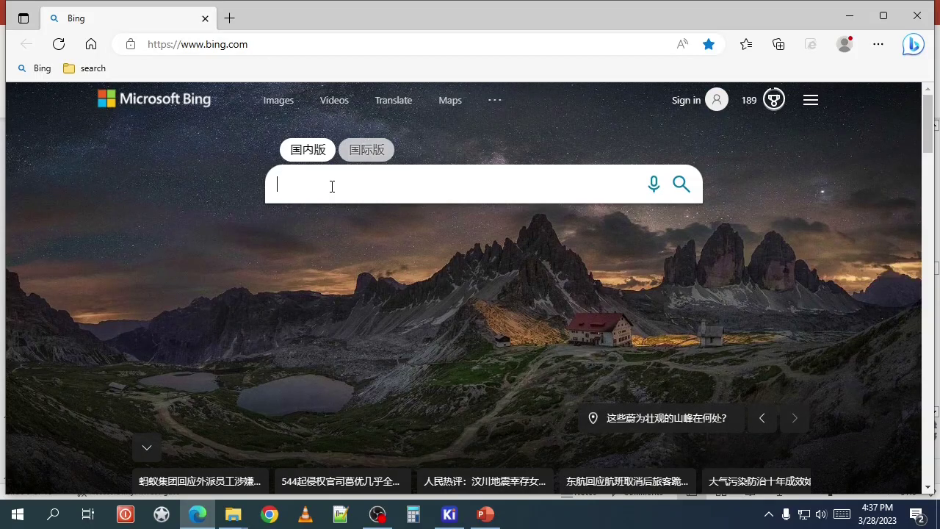
- Search Bing for 'freerouting github' and open the freerouting repository
text(freerou)
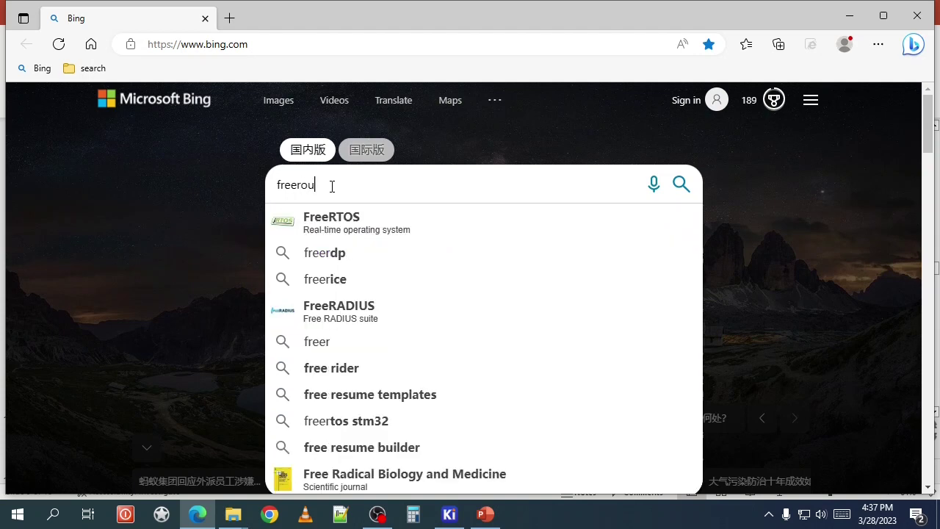
text(ting git)
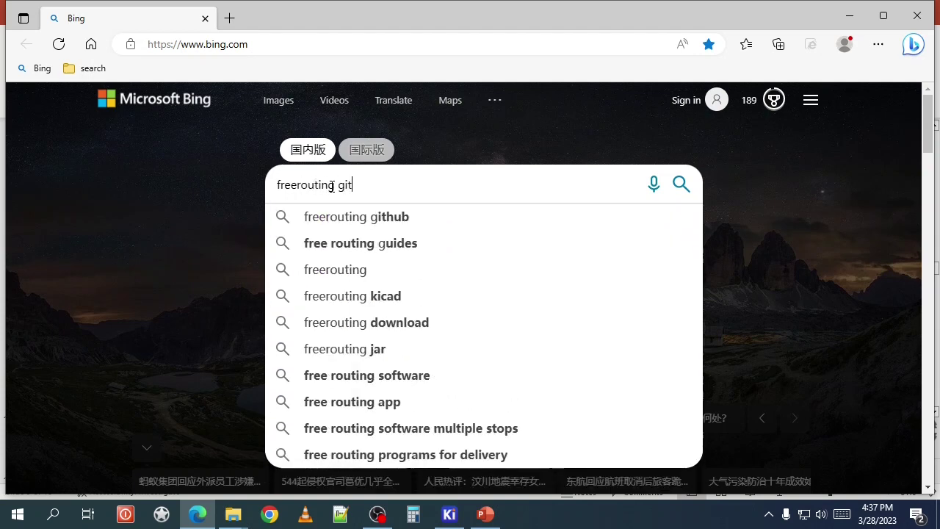
text(hub)
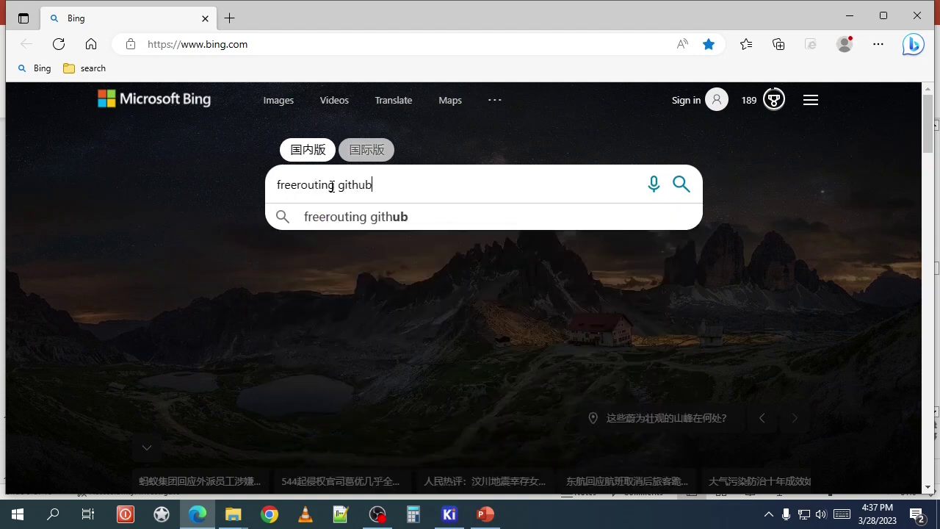
key(Return)
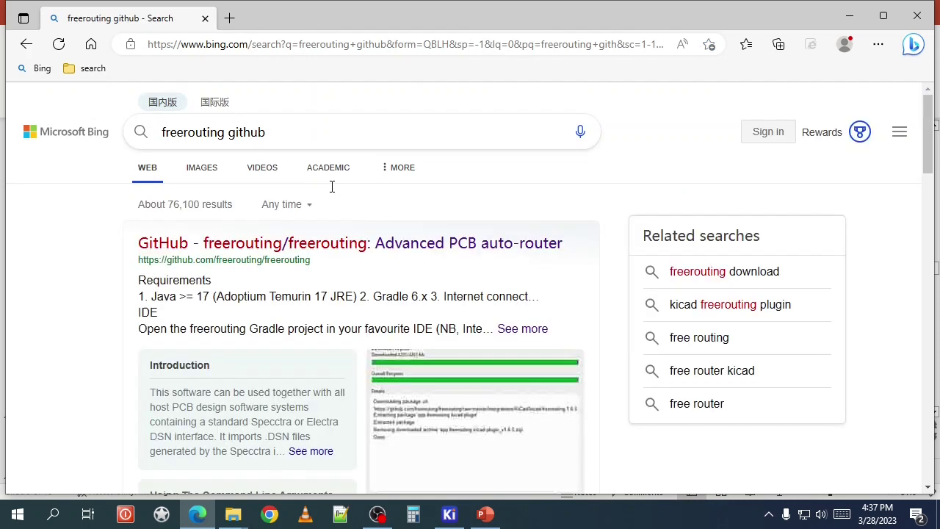
click(324, 244)
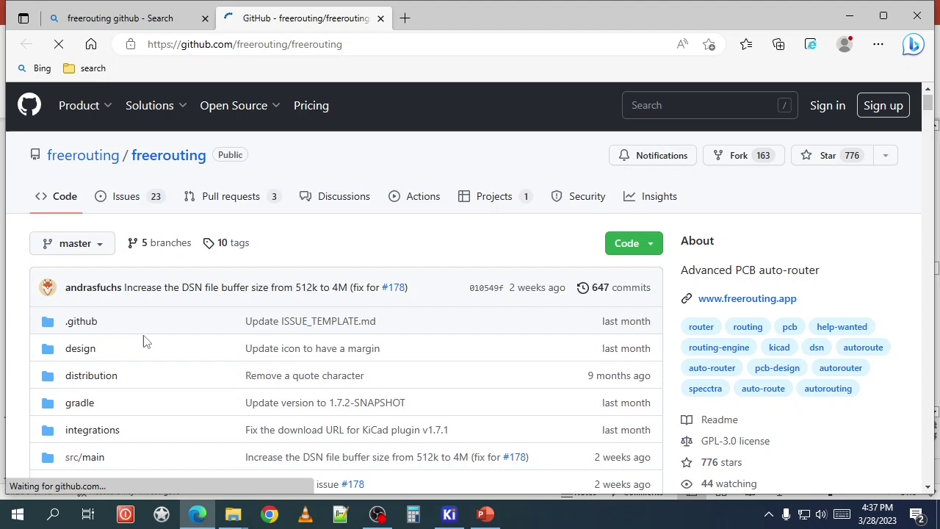
- Browse to integrations/KiCad and download kicad-freerouting-1.7.1.zip
scroll(99, 328, down, 2)
click(98, 311)
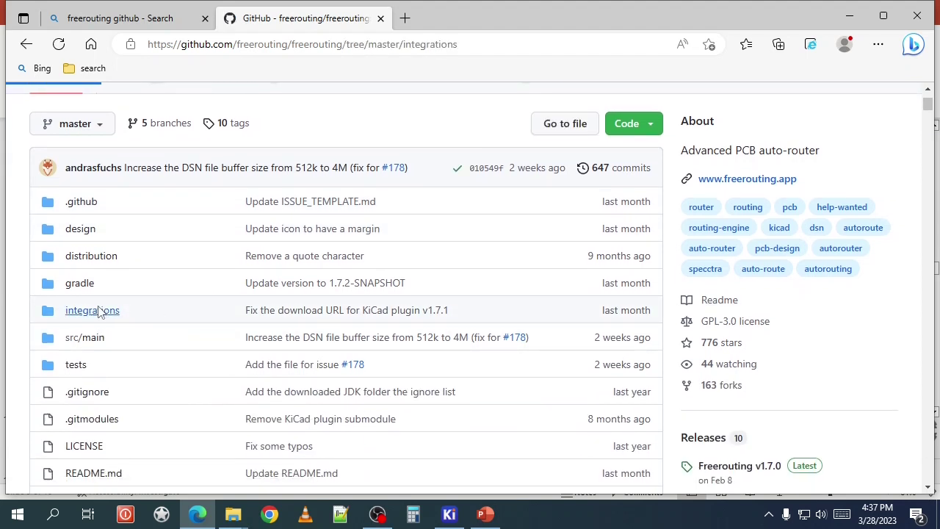
click(81, 382)
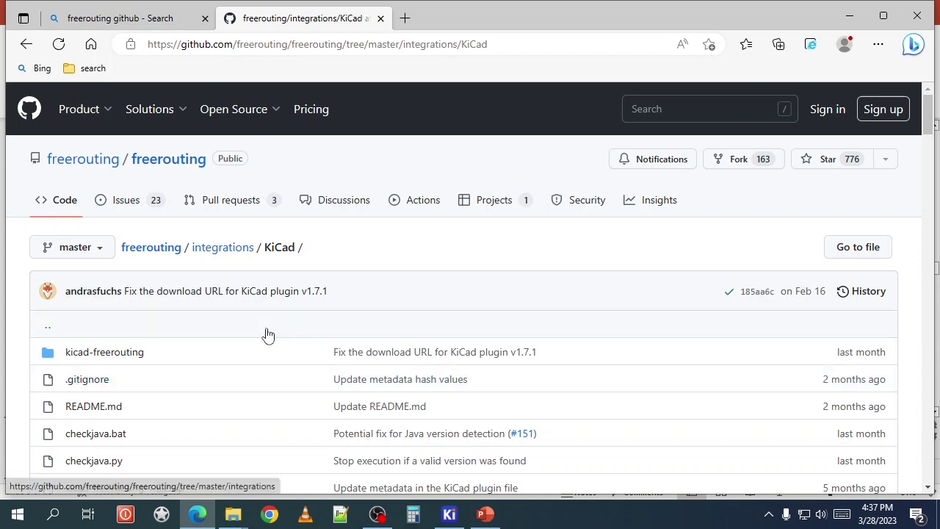
scroll(270, 330, down, 3)
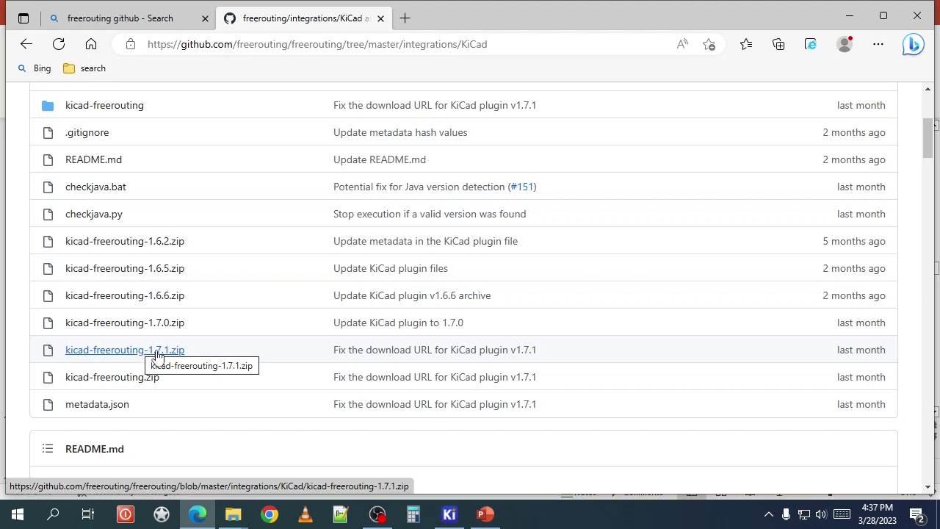
click(118, 352)
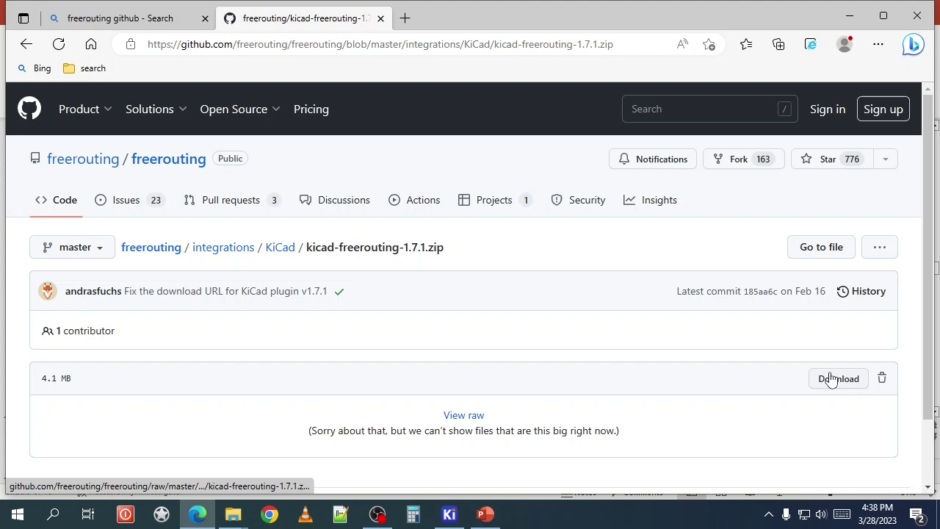
click(832, 380)
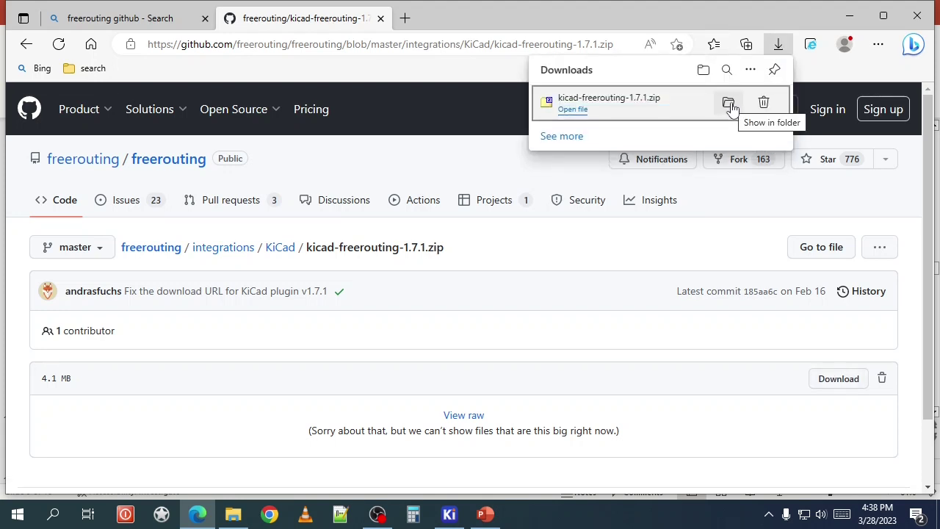
- In the Plugin and Content Manager, install kicad-freerouting-1.7.1.zip from Downloads with Install from File
click(450, 514)
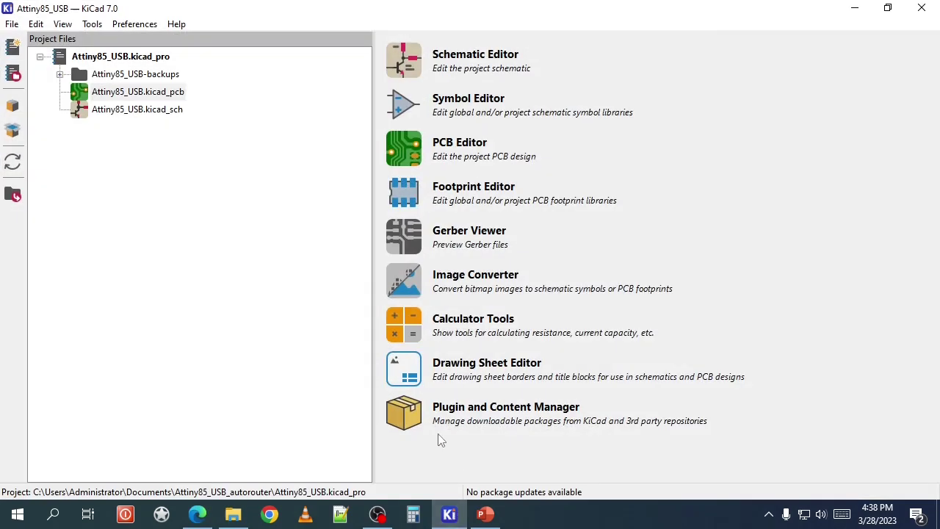
click(420, 415)
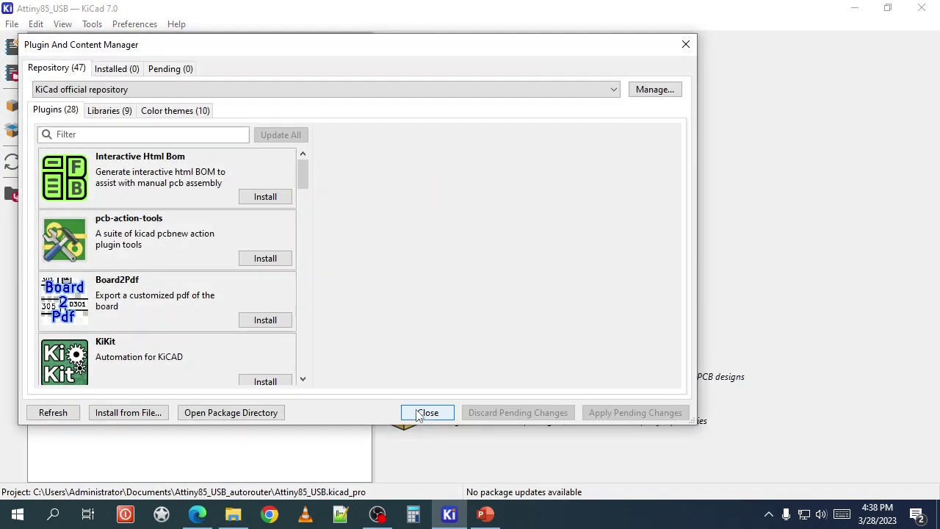
click(126, 413)
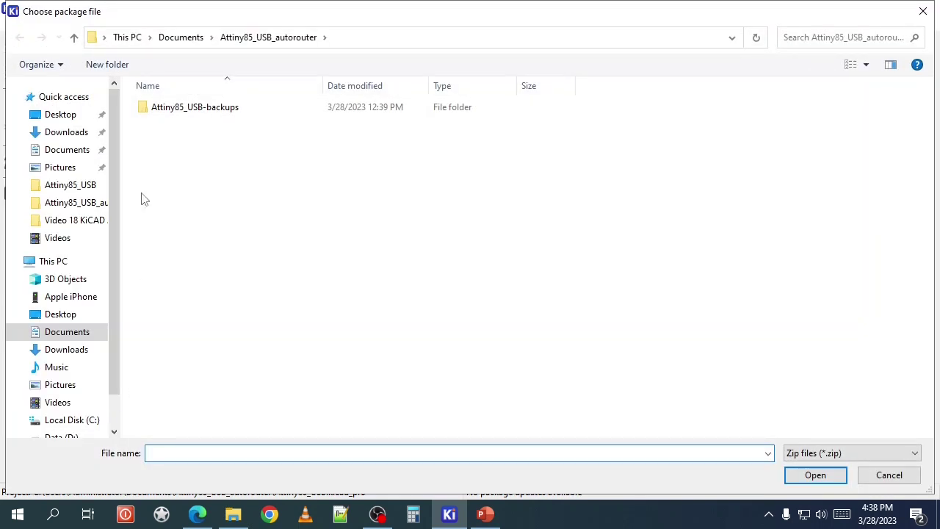
click(67, 133)
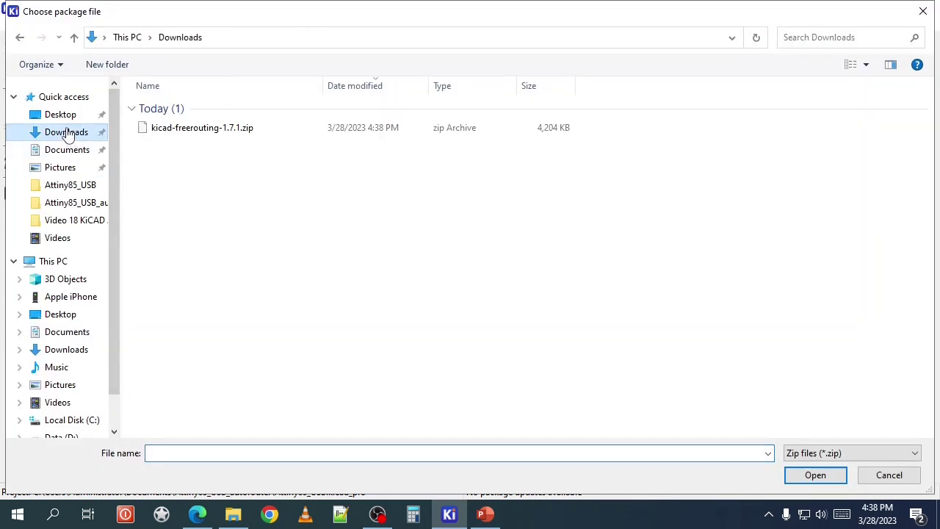
click(196, 130)
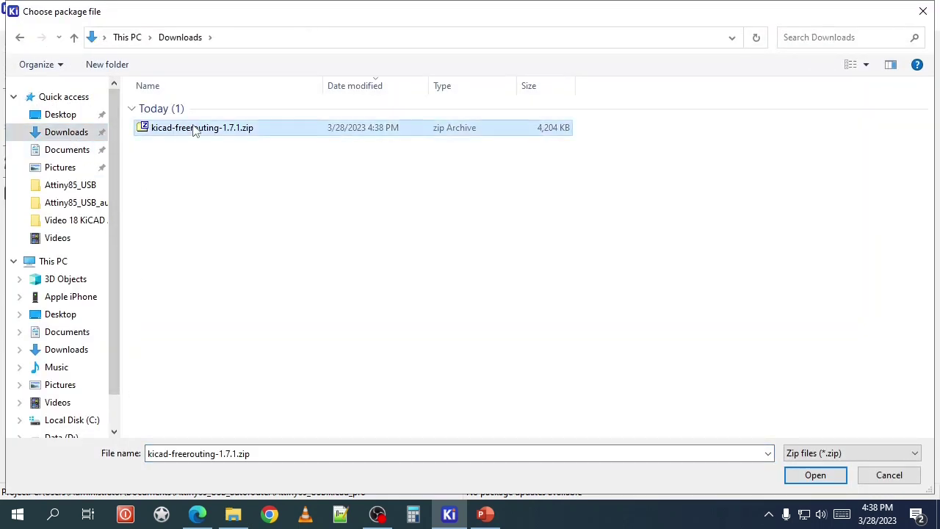
click(814, 476)
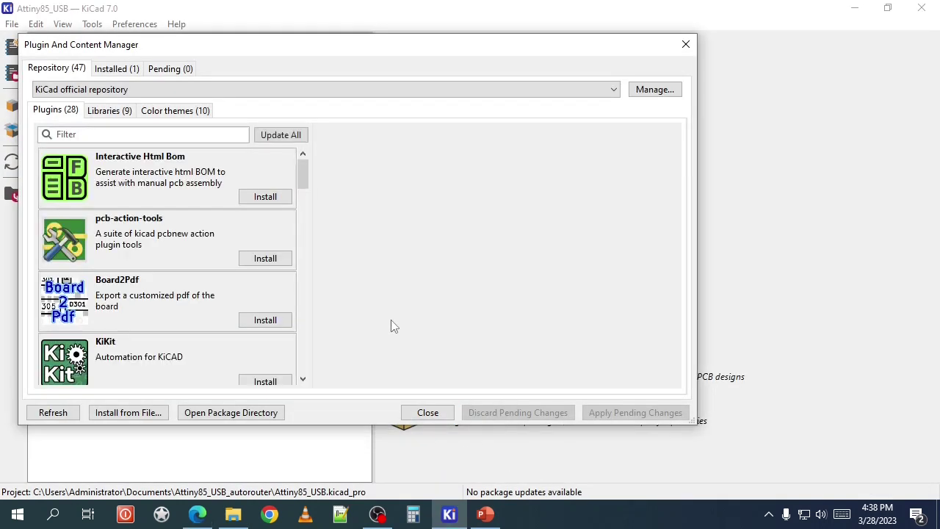
- Close the plugin manager, open Attiny85_USB.kicad_pcb, and run the Freerouting external plugin
click(429, 413)
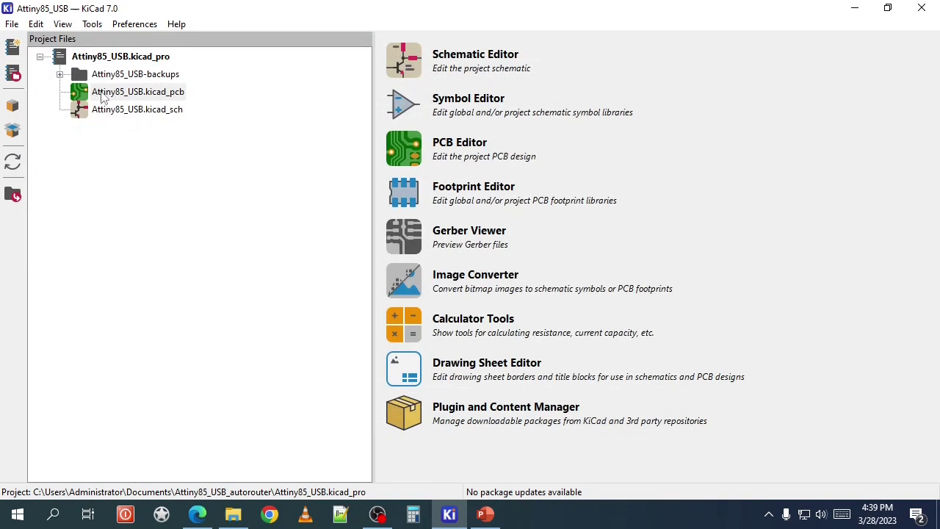
double_click(103, 96)
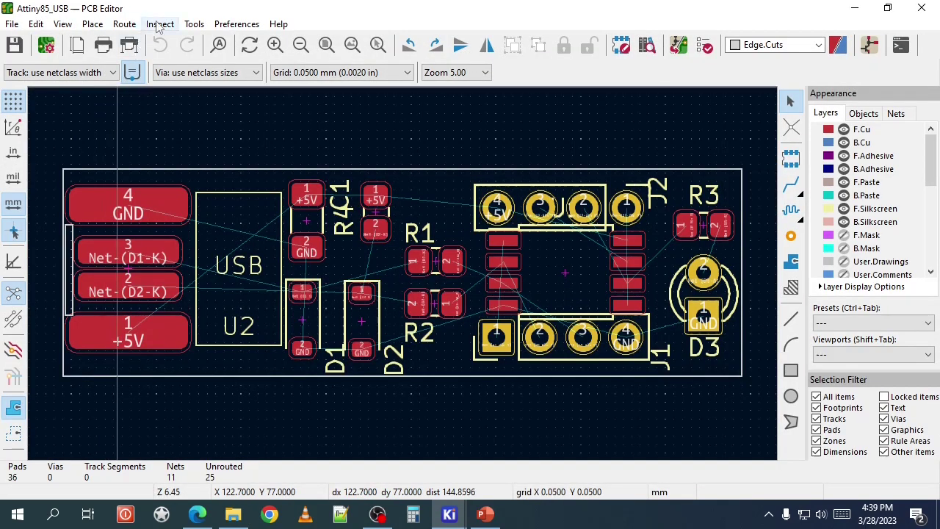
click(194, 24)
mouse_move(267, 361)
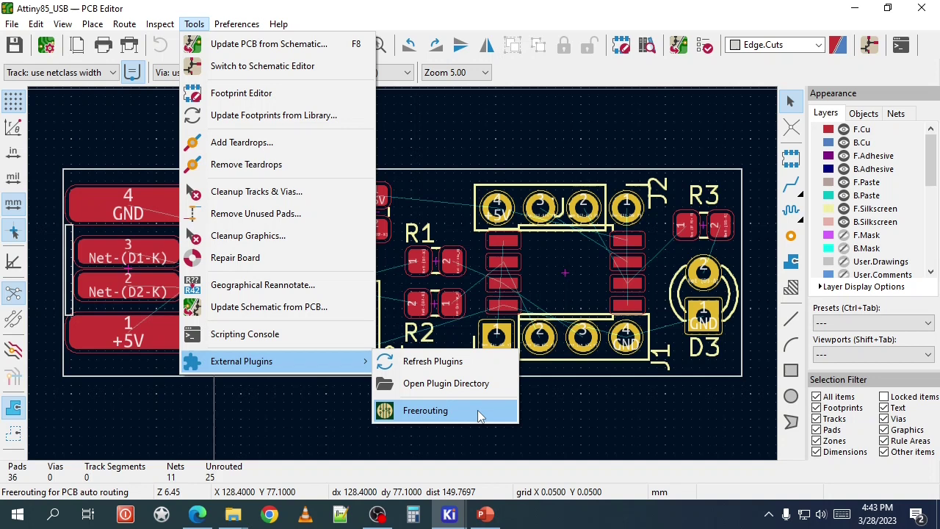
click(477, 411)
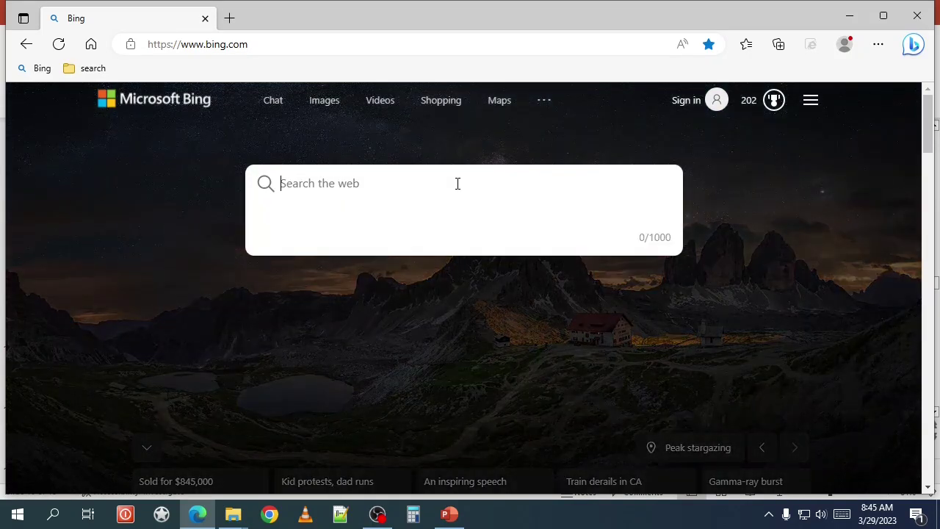
- Search for the freerouting GitHub releases and download the 1.7.0 Windows installer
text(freerouting github releases)
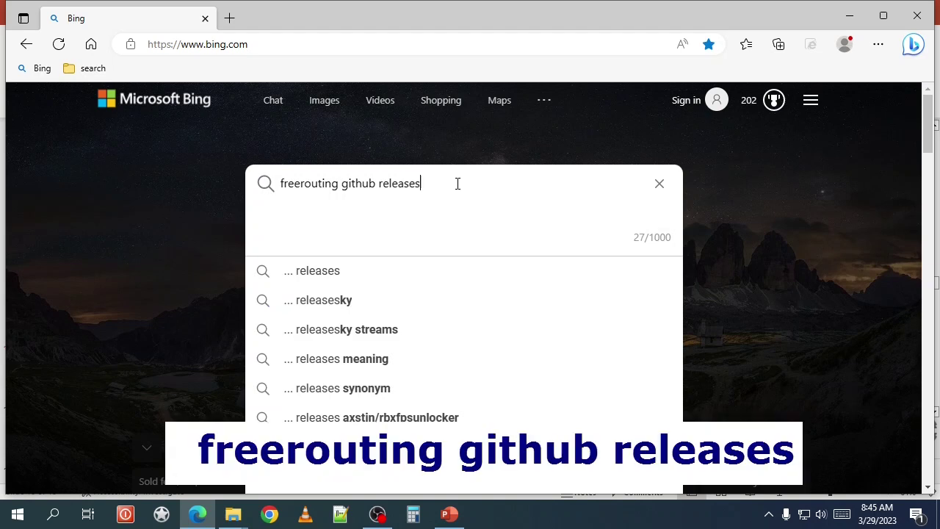
key(Return)
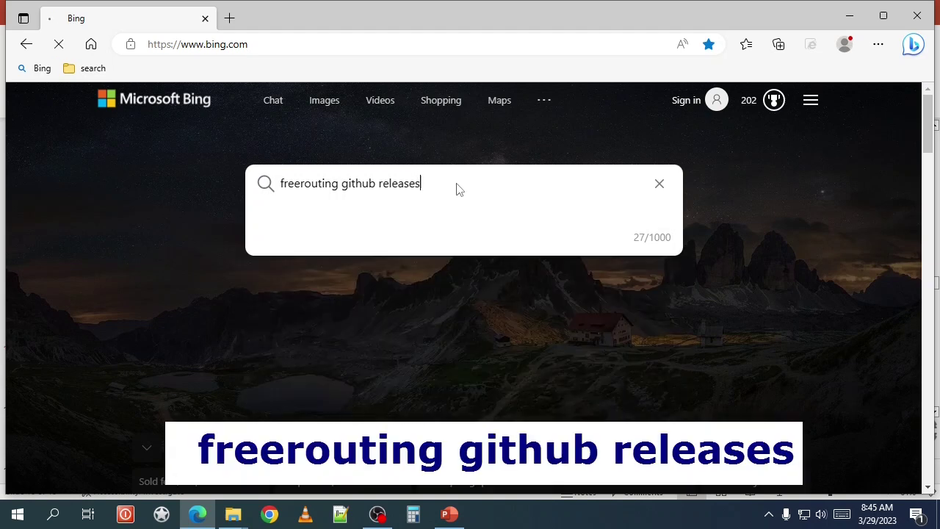
click(305, 218)
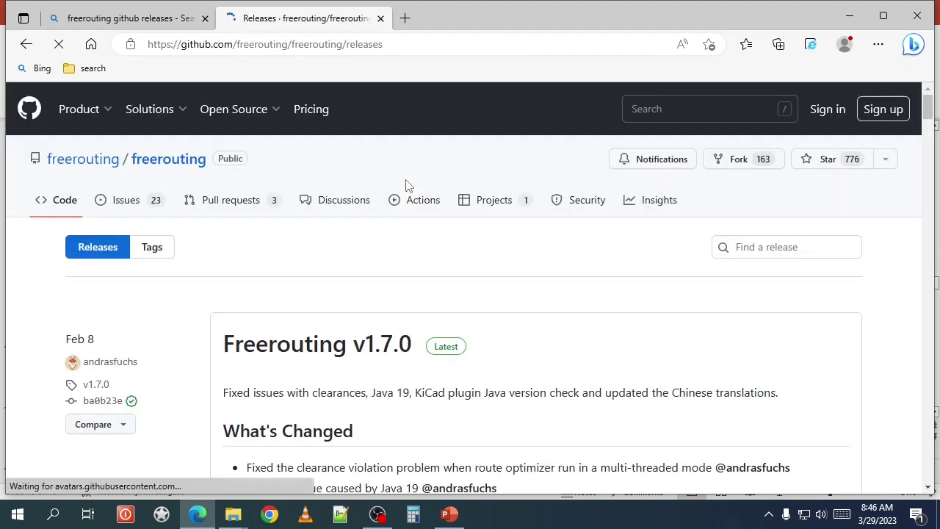
scroll(410, 194, down, 3)
scroll(409, 193, down, 5)
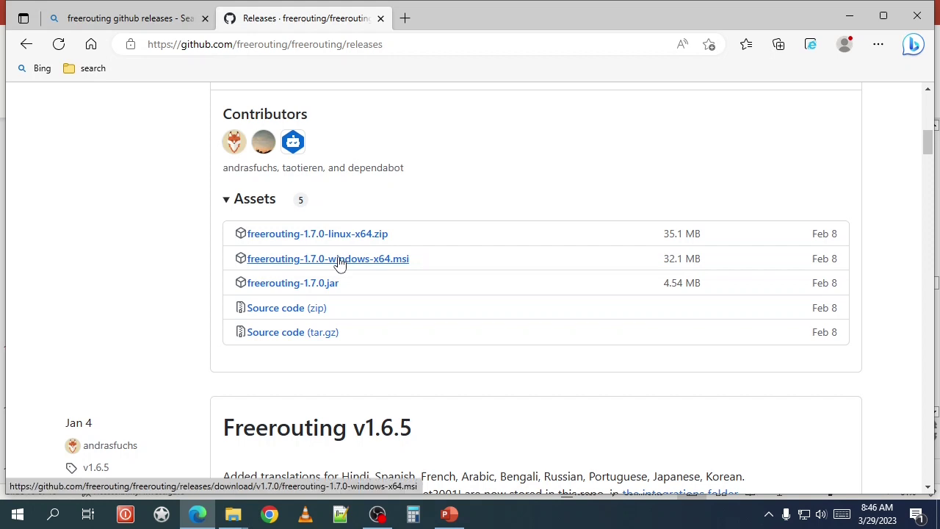
click(344, 262)
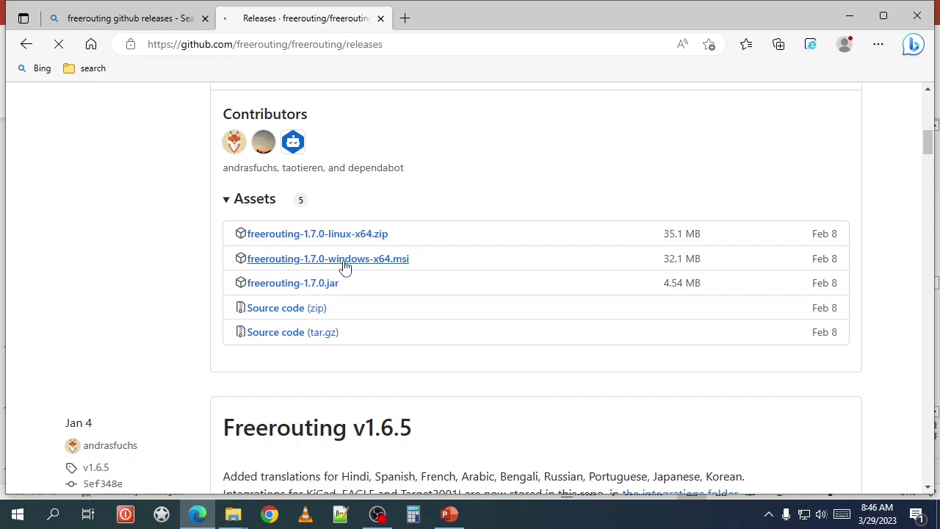
- Keep freerouting-1.7.0-windows-x64.msi despite Edge's warning and show it in its folder
click(761, 101)
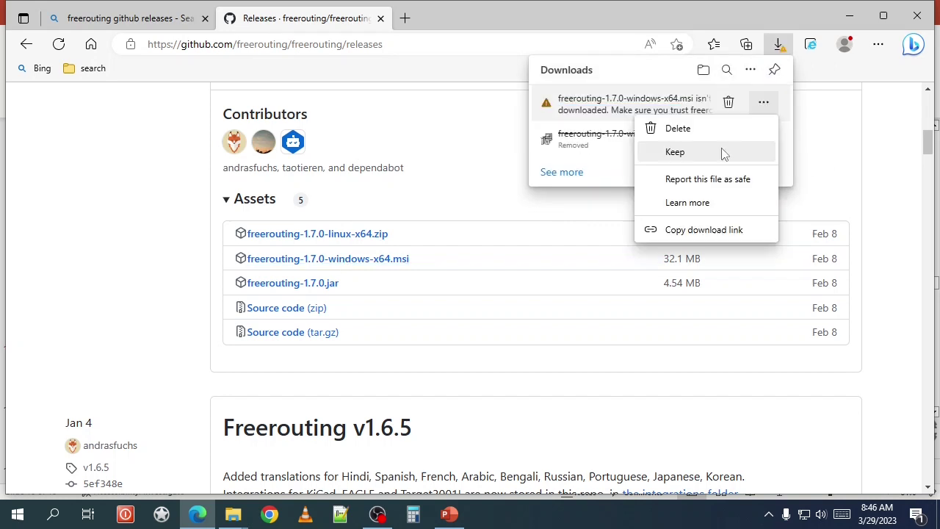
click(720, 152)
click(613, 313)
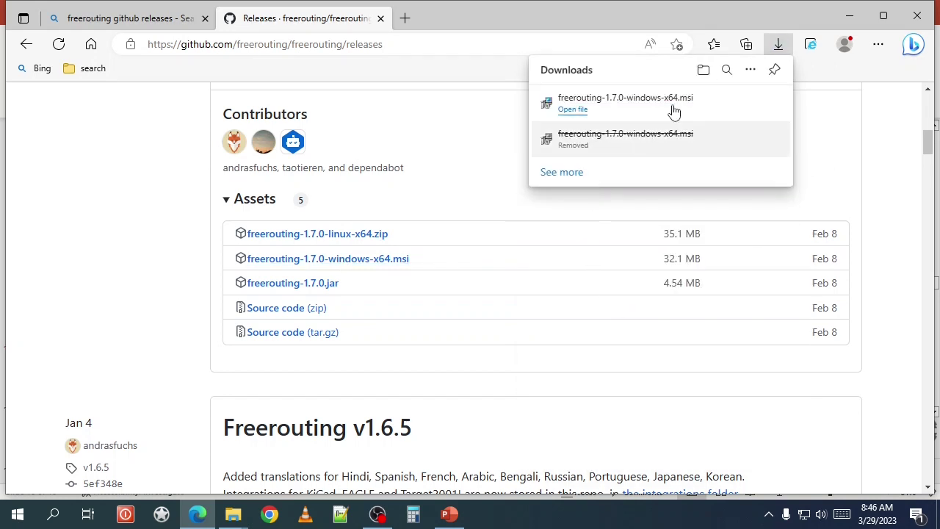
click(728, 101)
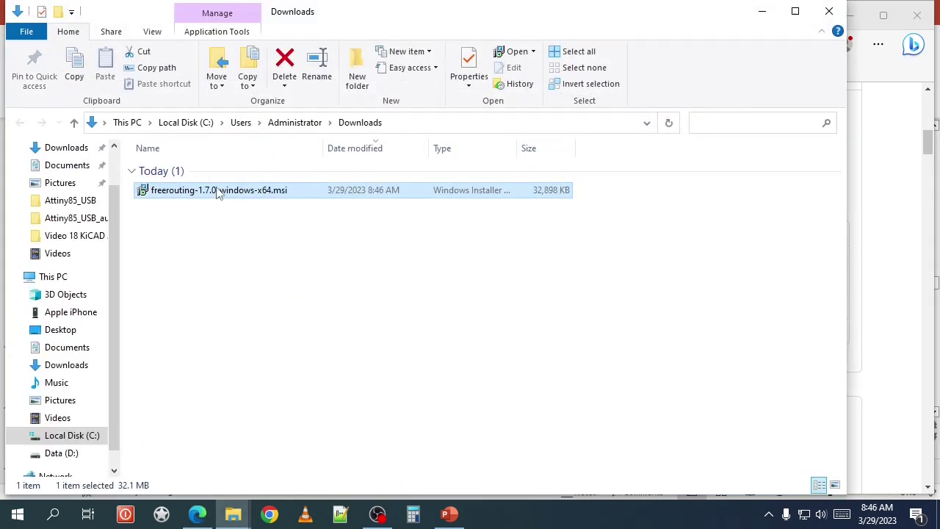
- Run freerouting-1.7.0-windows-x64.msi anyway, complete the install, then show the desktop and open Start
double_click(218, 190)
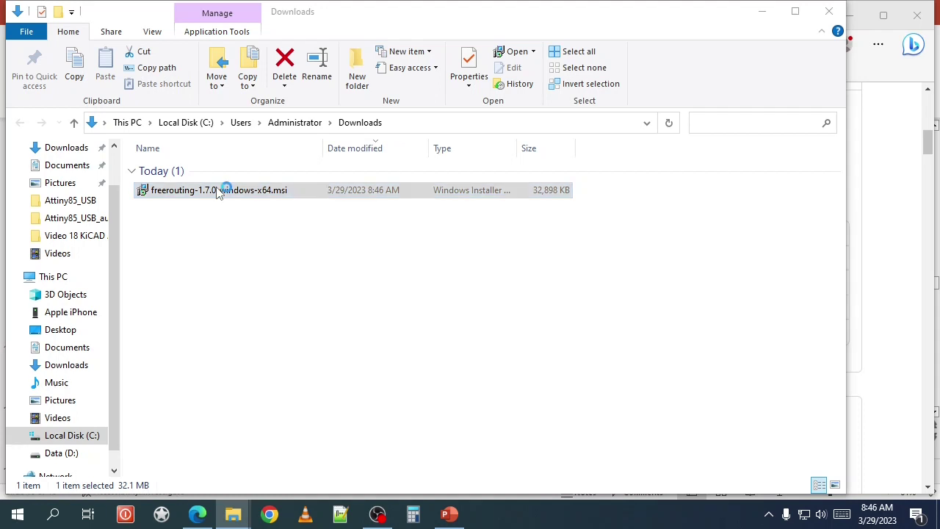
click(318, 157)
click(513, 387)
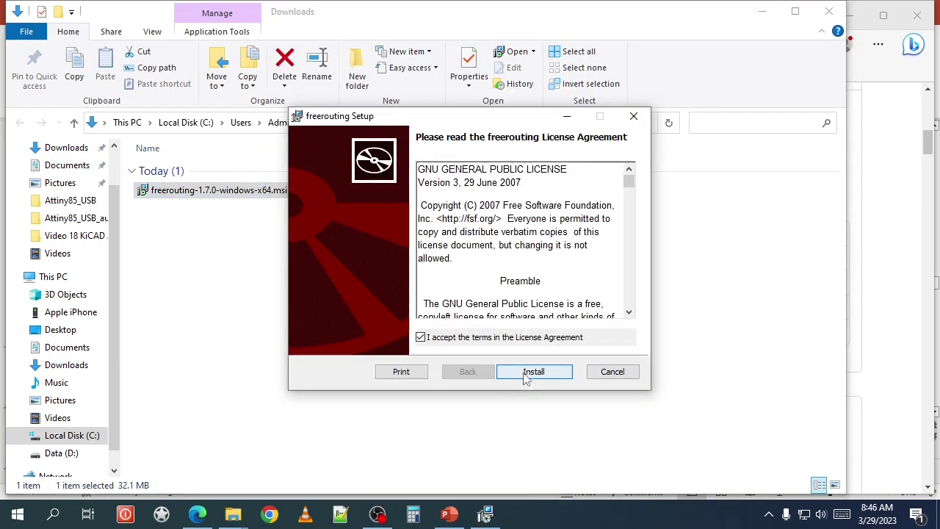
click(526, 372)
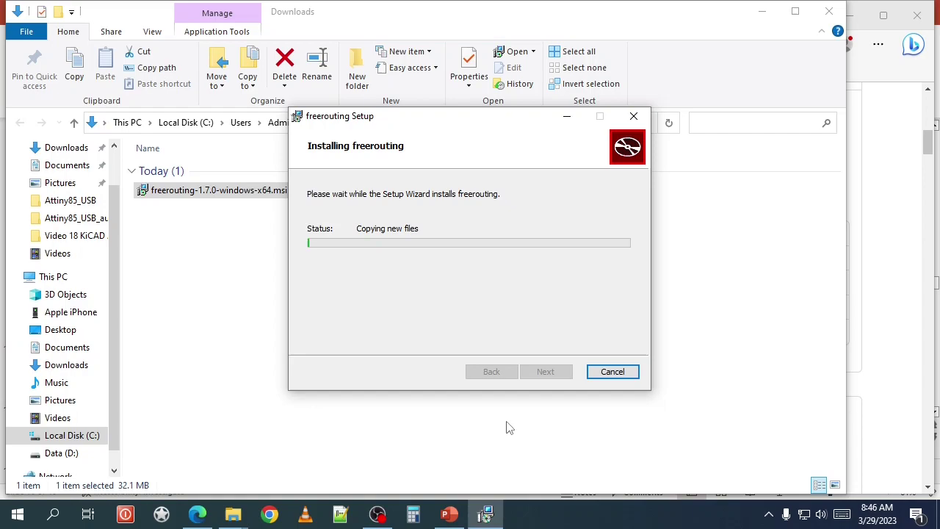
click(545, 371)
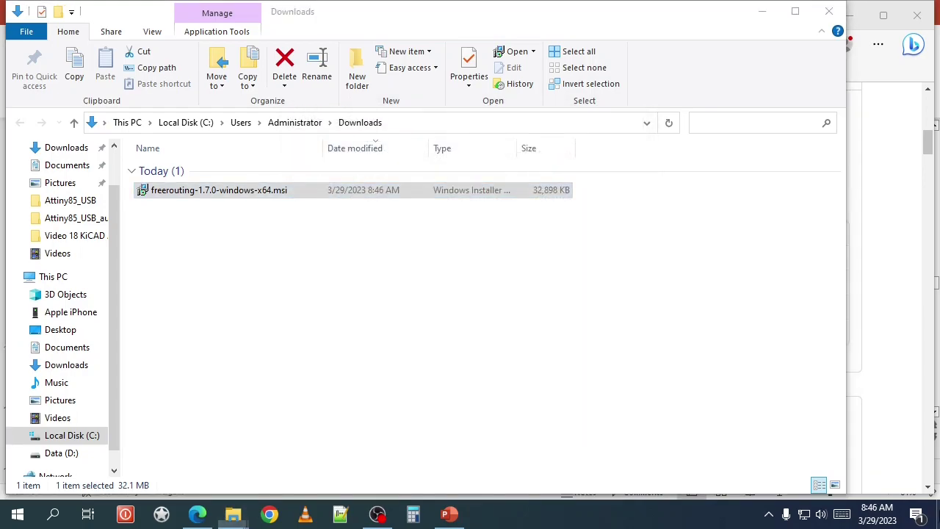
key(super+d)
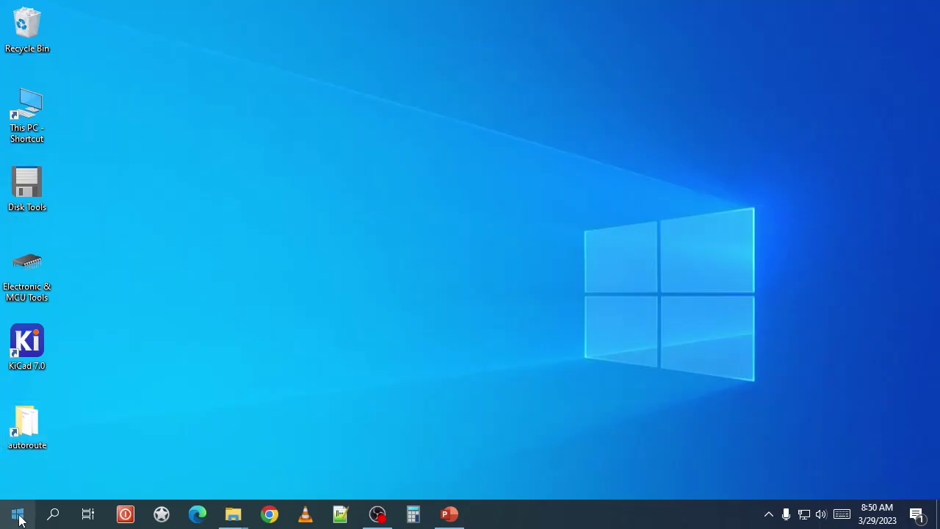
click(18, 514)
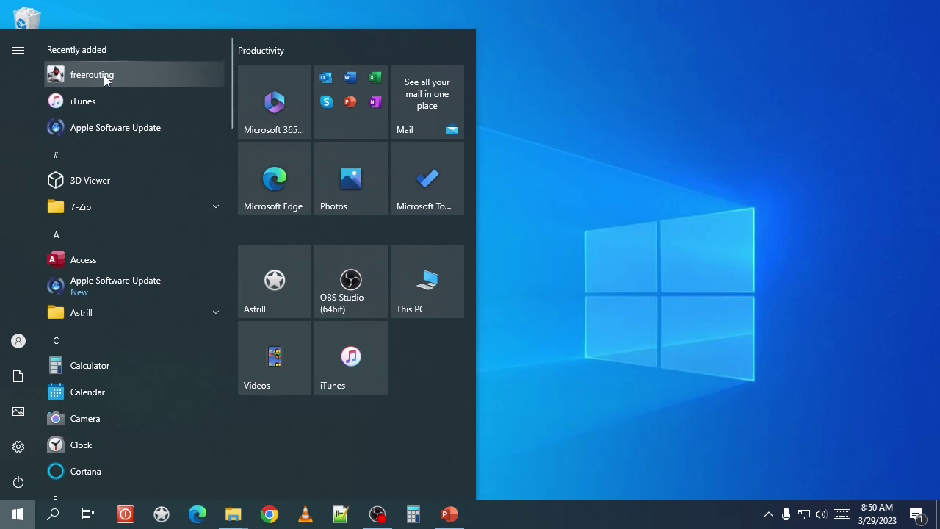
- Launch Freerouter v1.7.0, move its window to the centre-right, and start KiCad 7.0
click(104, 74)
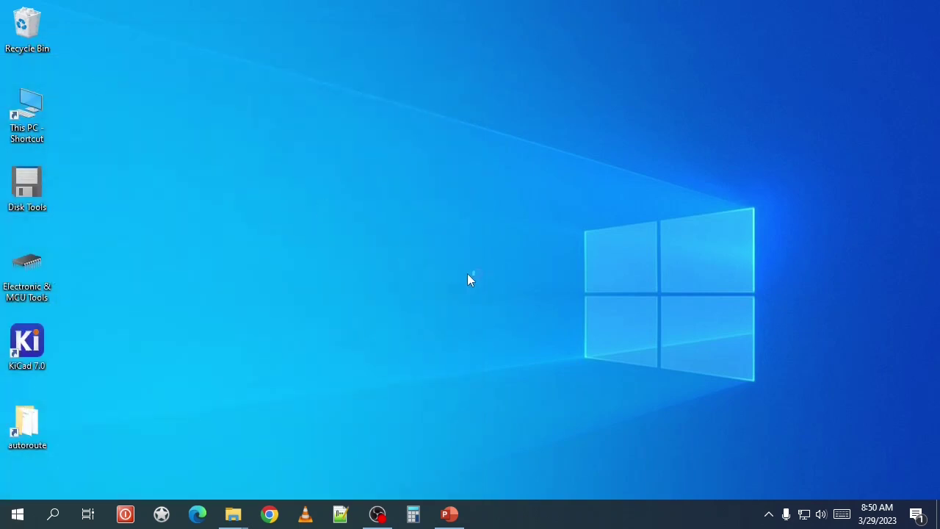
drag(242, 7, 619, 250)
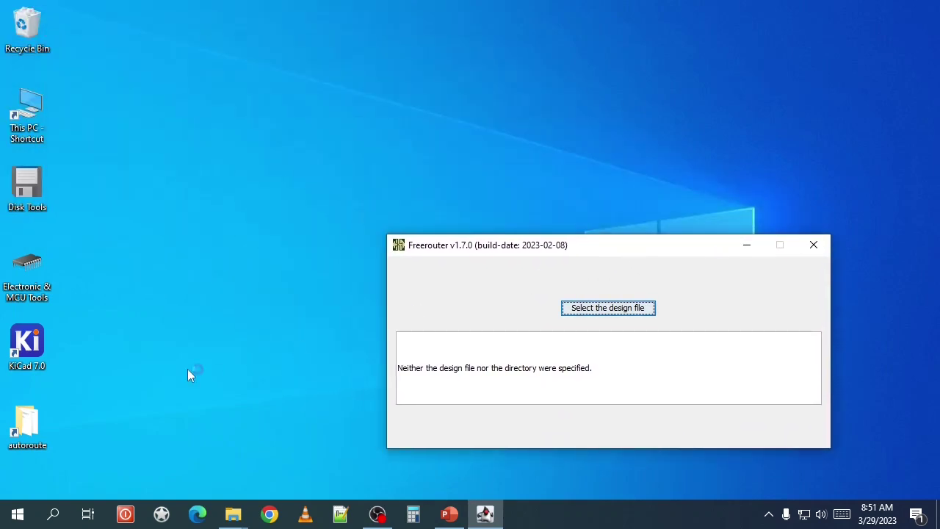
double_click(37, 349)
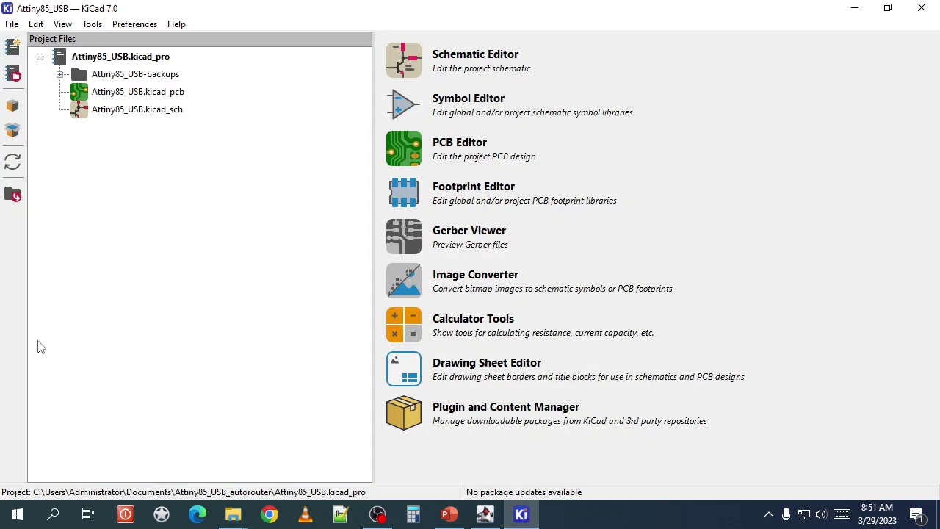
- Open Attiny85_USB.kicad_pcb, export it as Attiny85_USB.dsn to the Desktop, and minimise KiCad
click(134, 93)
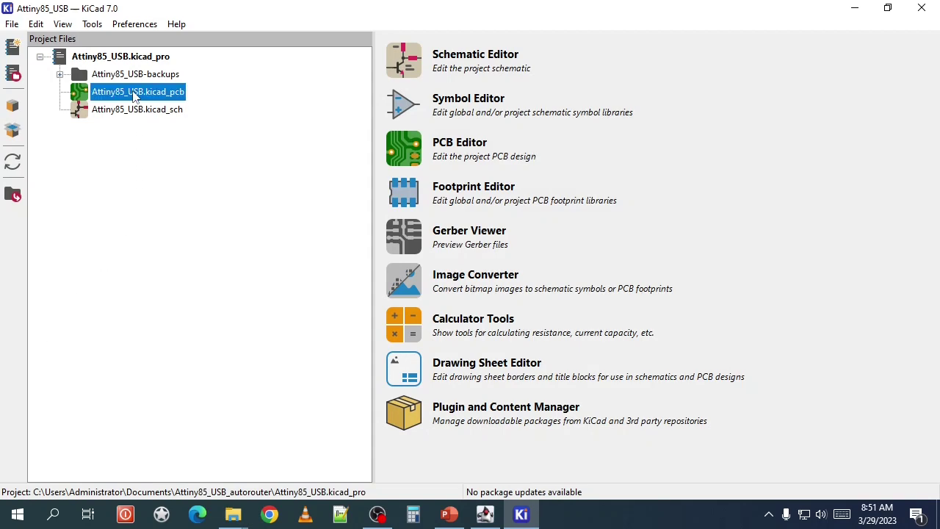
double_click(135, 92)
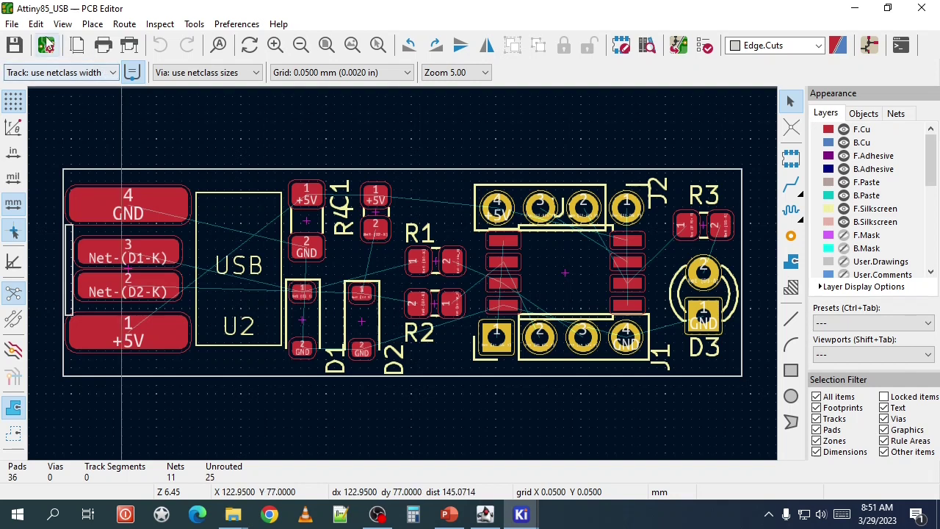
click(13, 25)
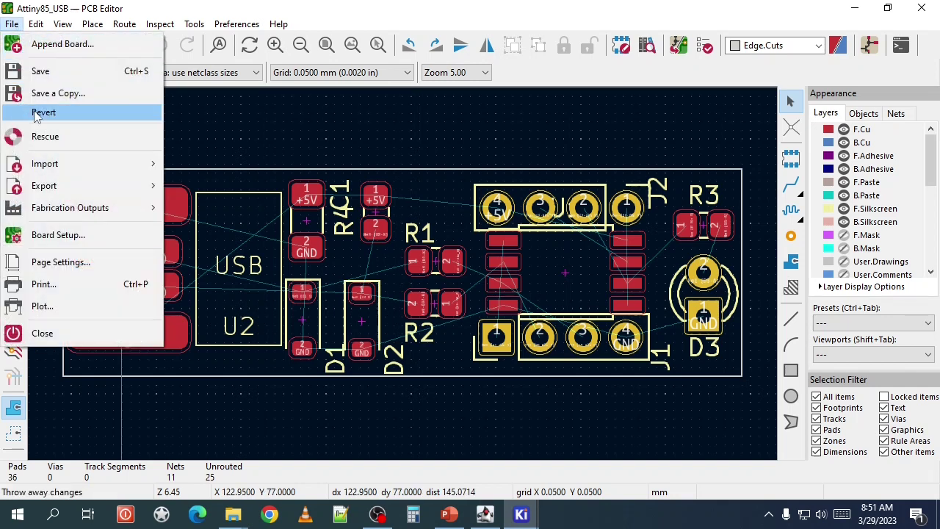
mouse_move(46, 185)
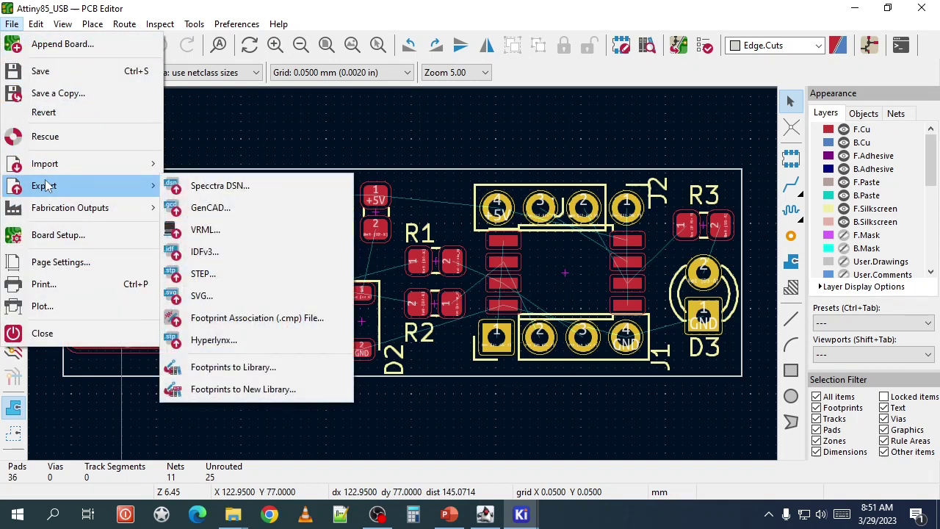
click(204, 186)
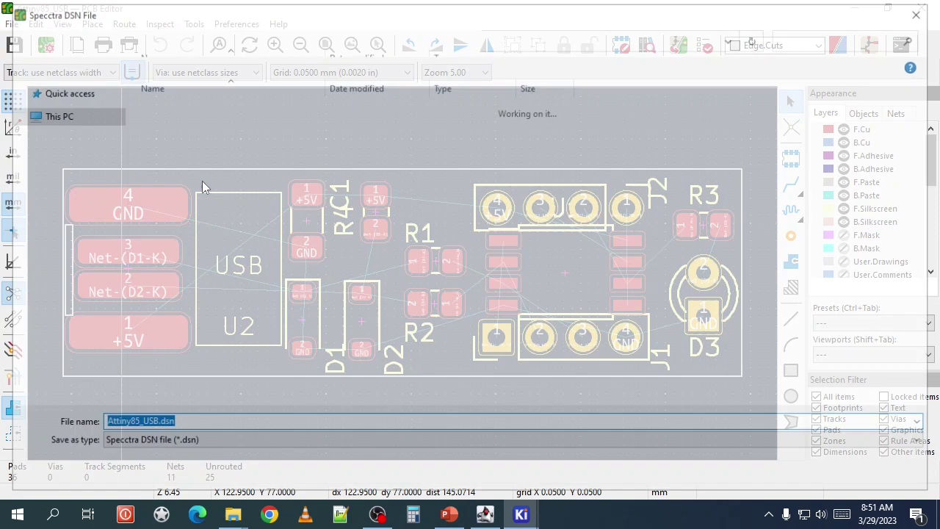
click(67, 87)
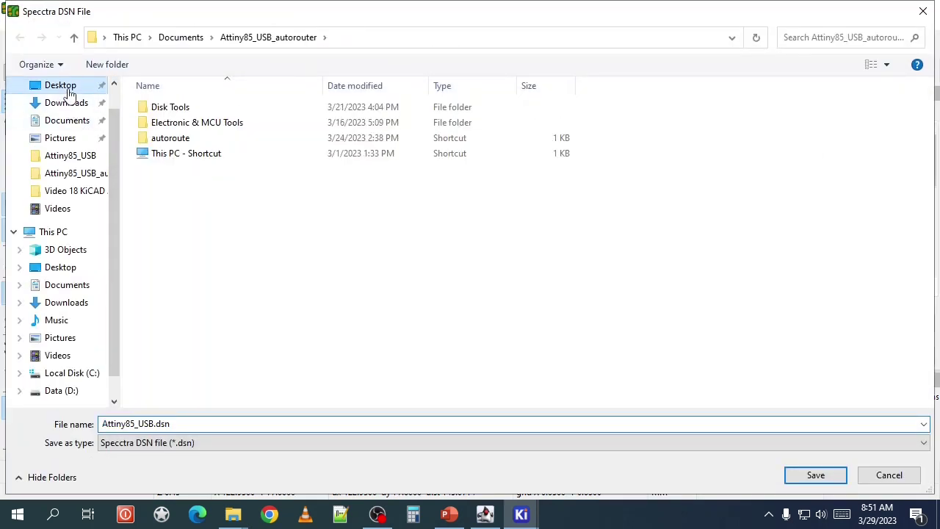
click(815, 476)
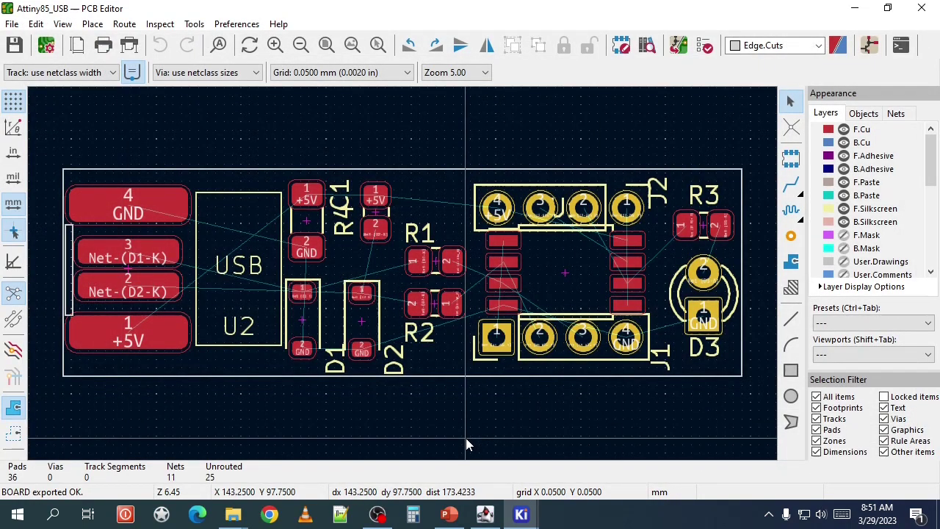
click(851, 10)
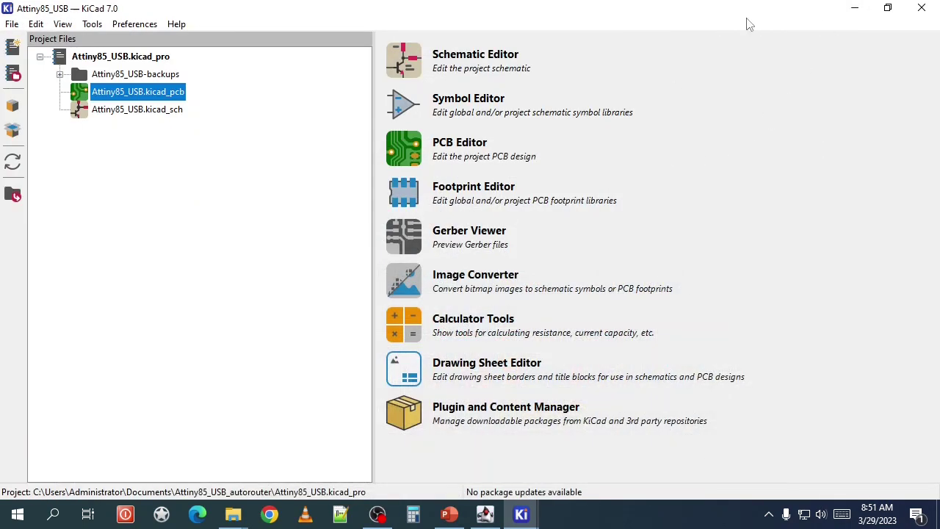
click(864, 11)
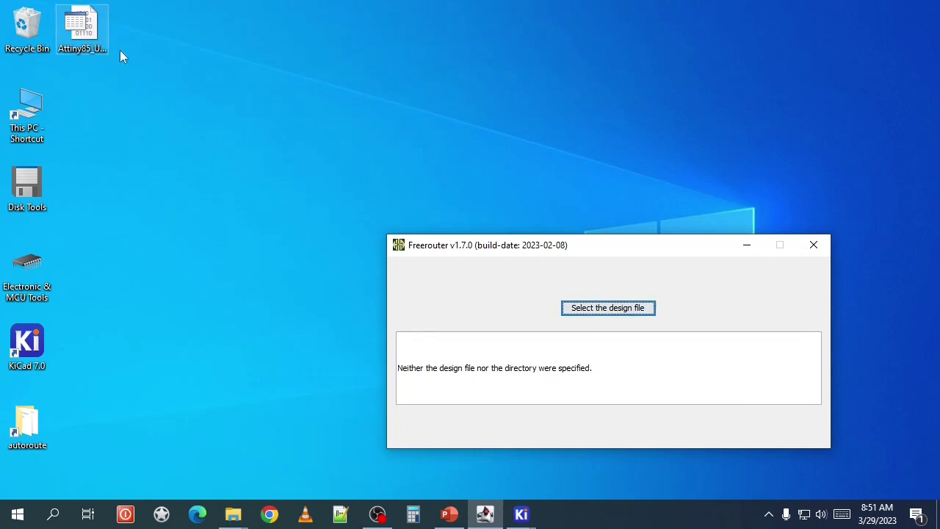
- Load the Desktop's Attiny85_USB.dsn design file into Freerouter
click(621, 309)
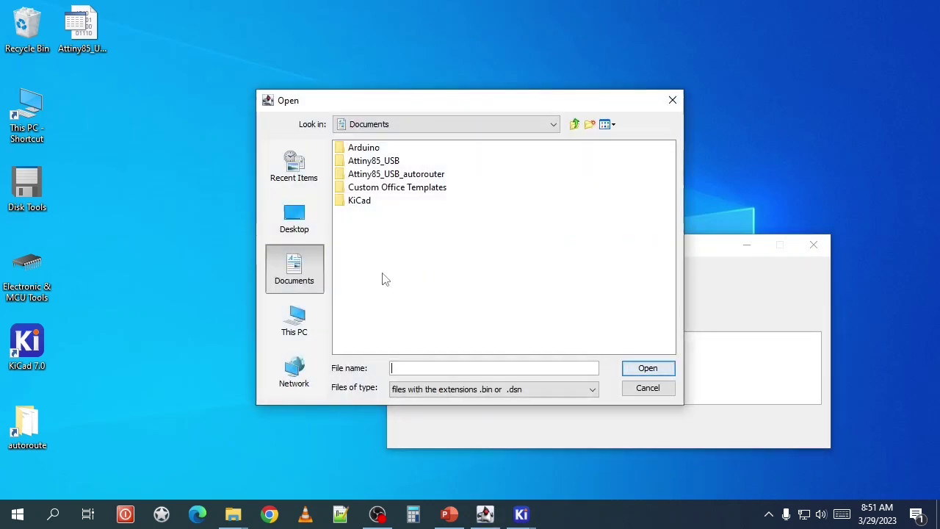
click(307, 218)
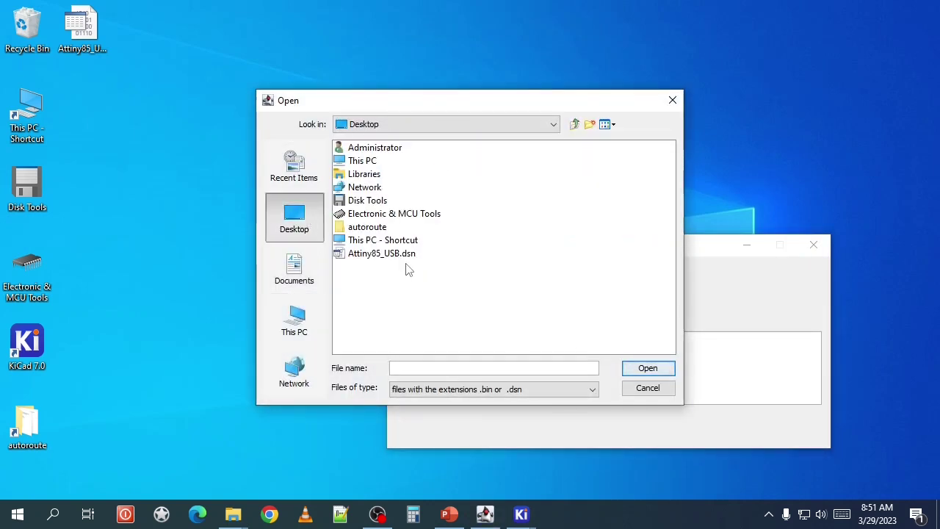
click(397, 254)
click(648, 368)
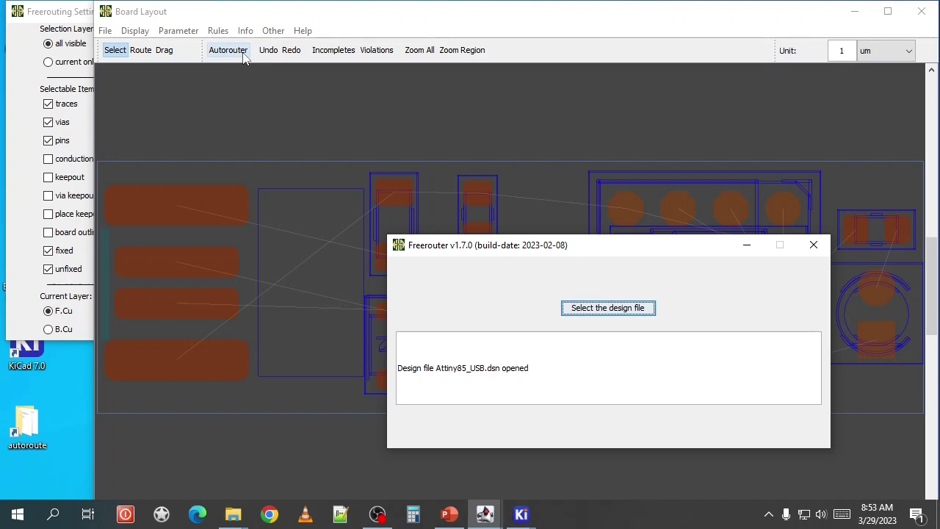
- Autoroute the board, export Attiny85_USB.ses with its rules file, and close Board Layout
click(243, 53)
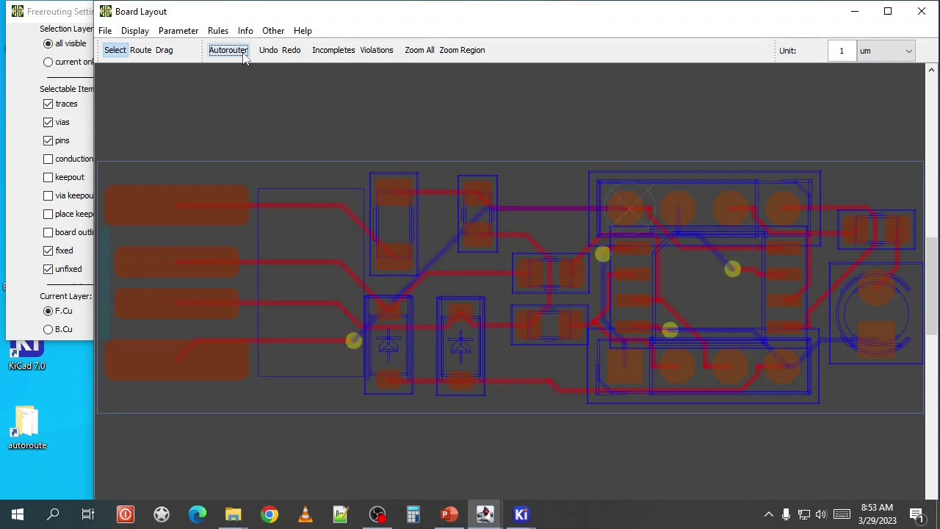
click(105, 32)
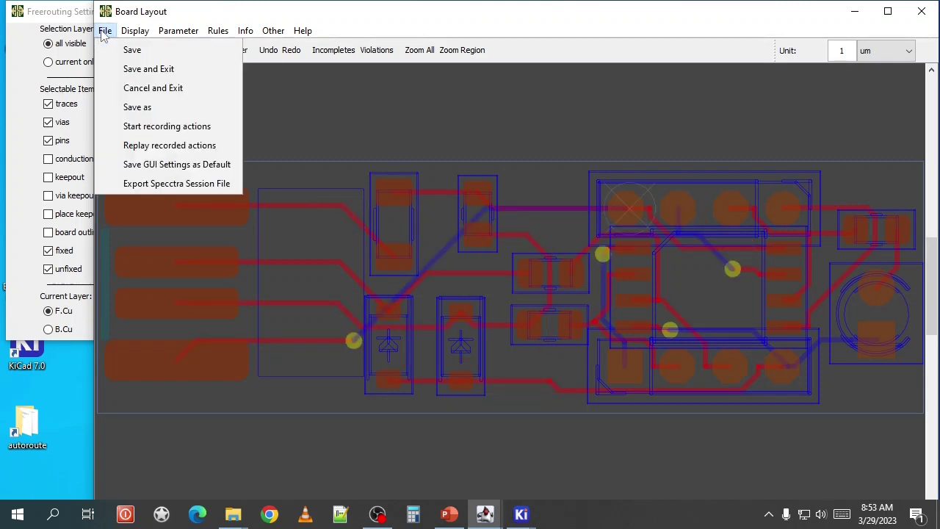
click(155, 185)
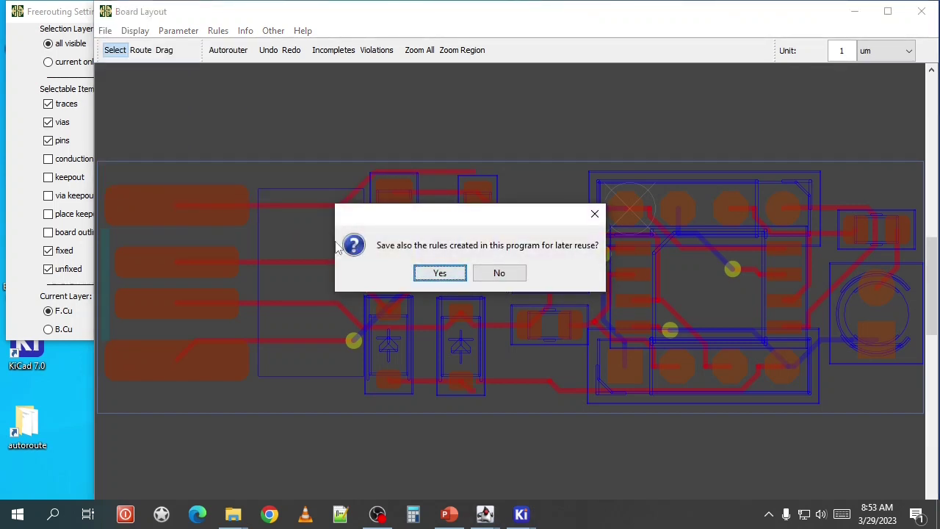
click(440, 273)
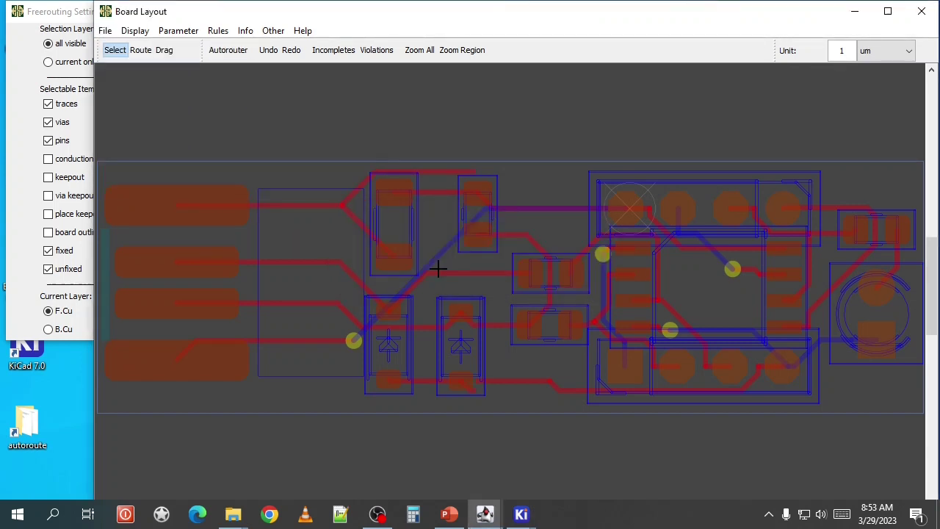
click(921, 11)
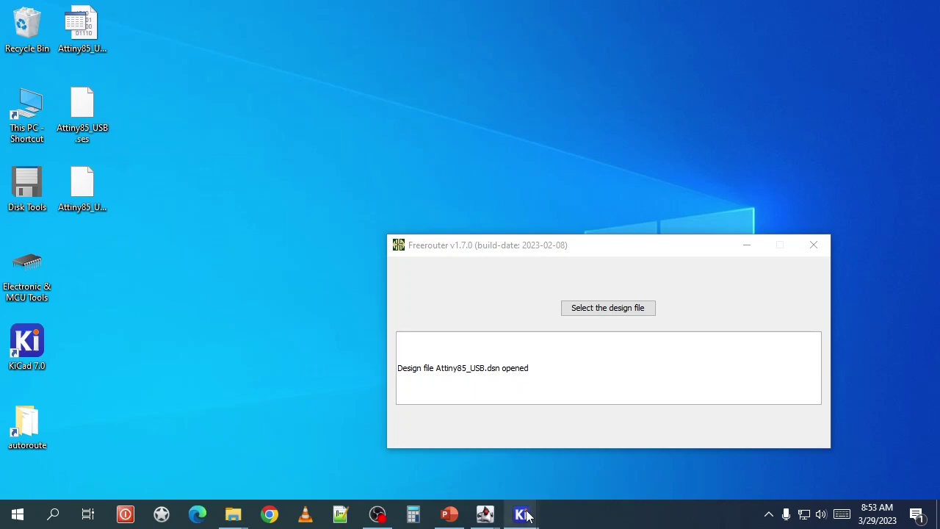
- Import Attiny85_USB.ses from the Desktop into the PCB Editor as a Specctra session
mouse_move(528, 516)
click(590, 437)
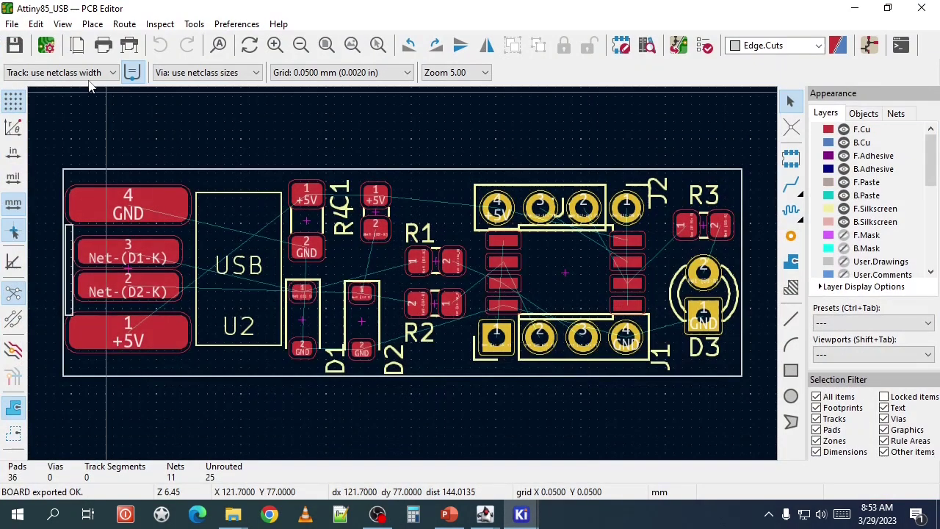
click(15, 26)
mouse_move(62, 165)
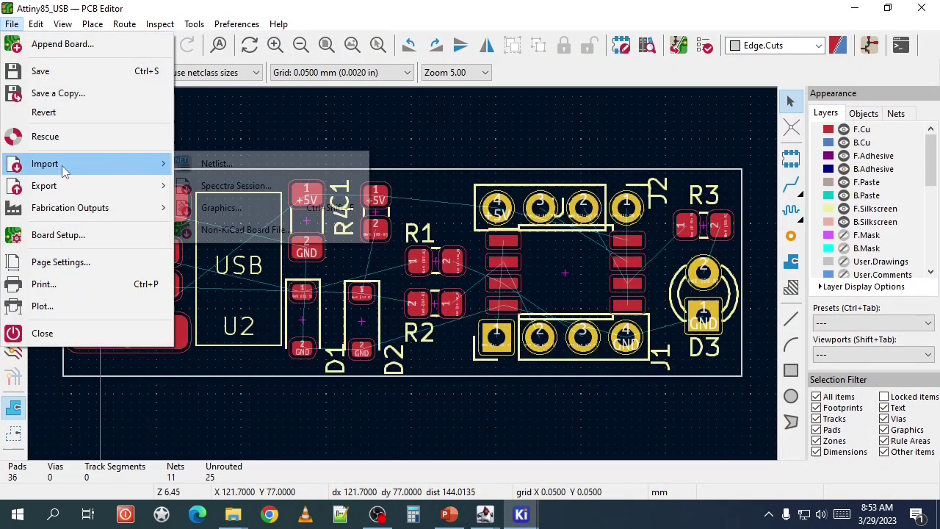
click(220, 185)
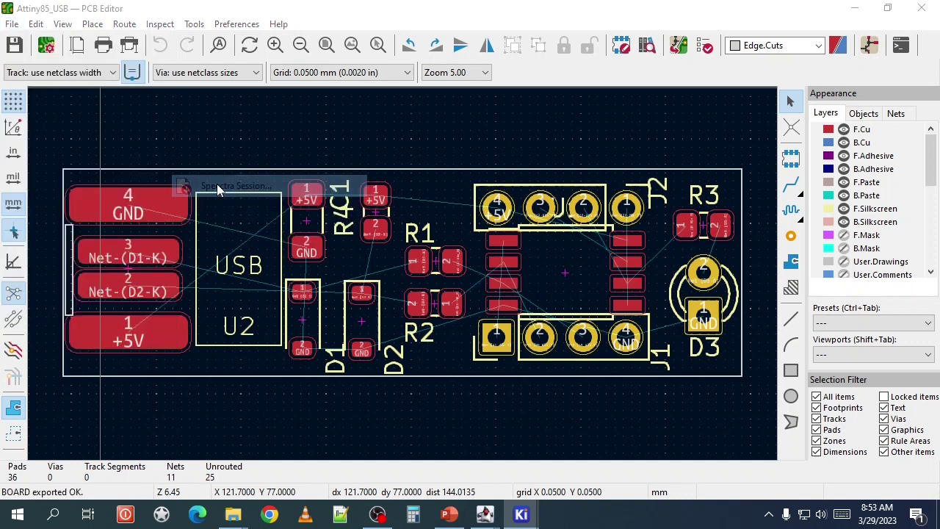
click(59, 114)
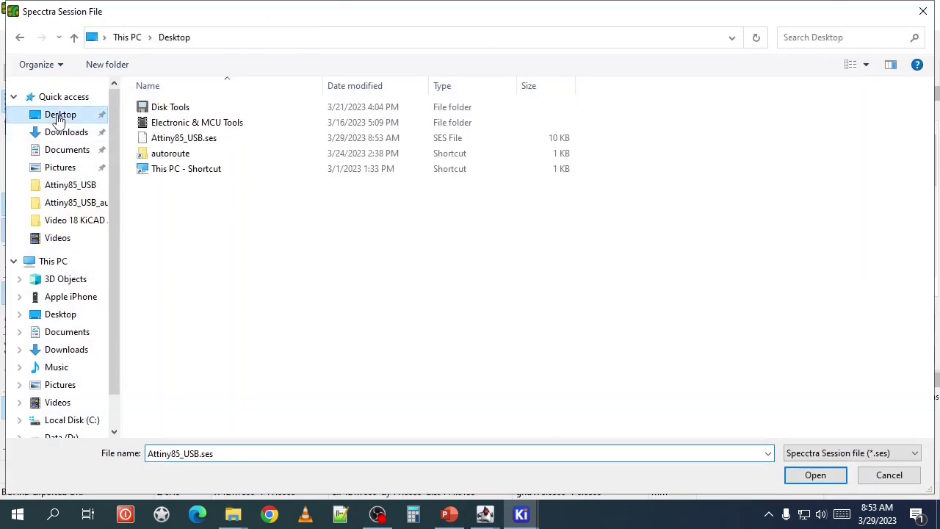
click(195, 142)
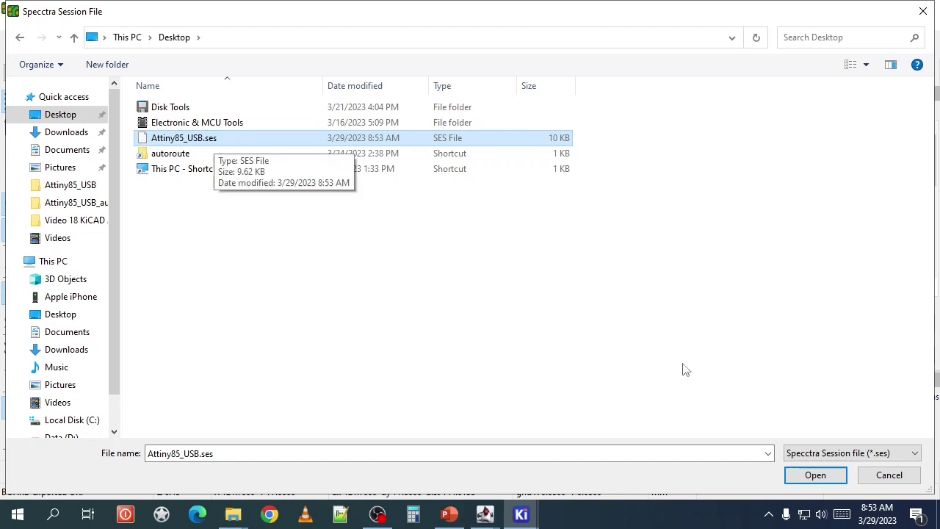
click(815, 475)
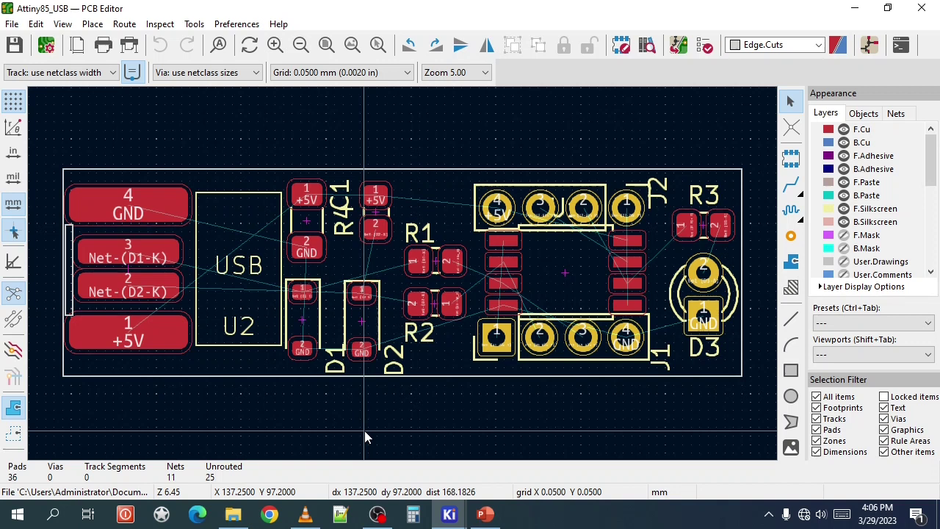
- Route a single track from the USB connector's GND pad to C1's GND pad
click(791, 183)
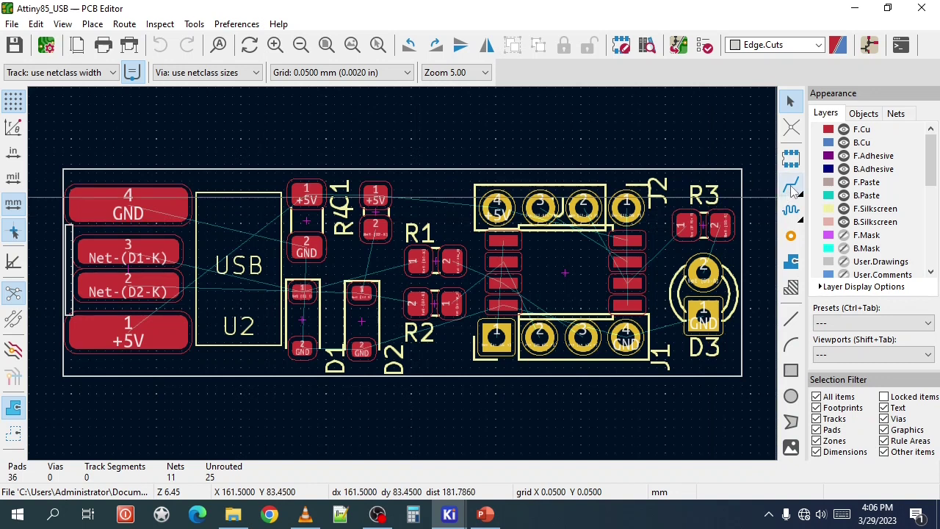
click(172, 204)
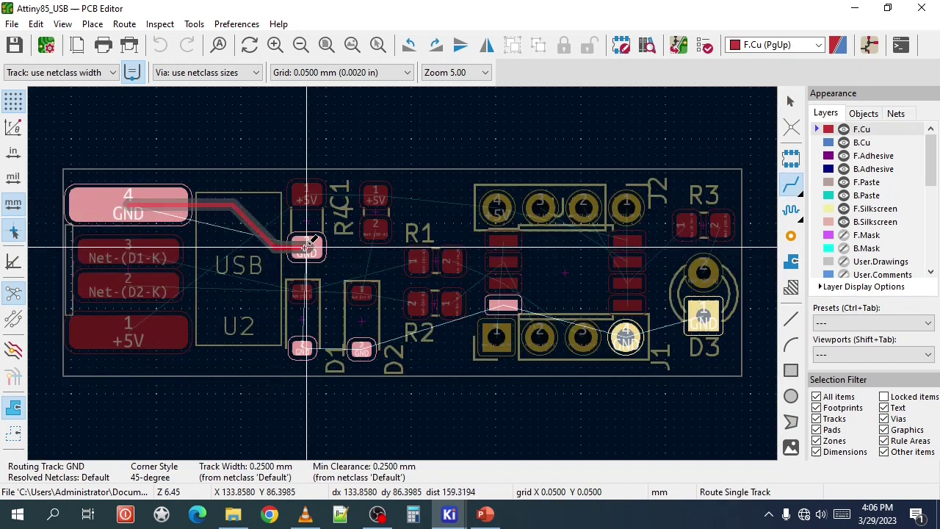
click(283, 246)
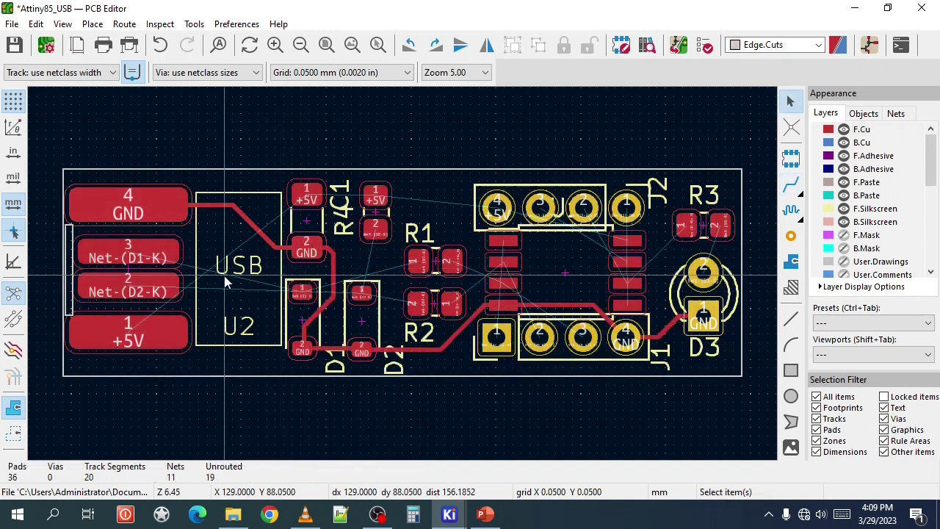
- Select every track in the GND net via the track's Select menu
click(221, 205)
right_click(221, 204)
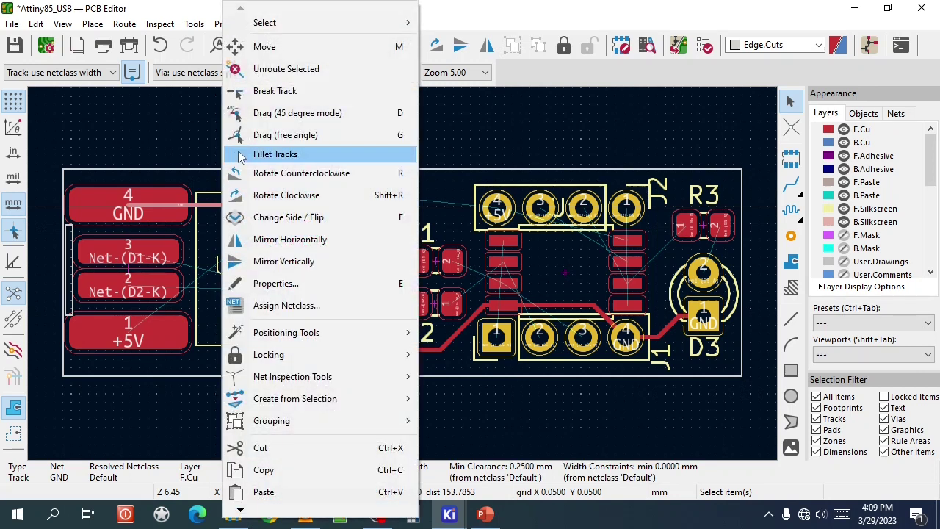
mouse_move(284, 27)
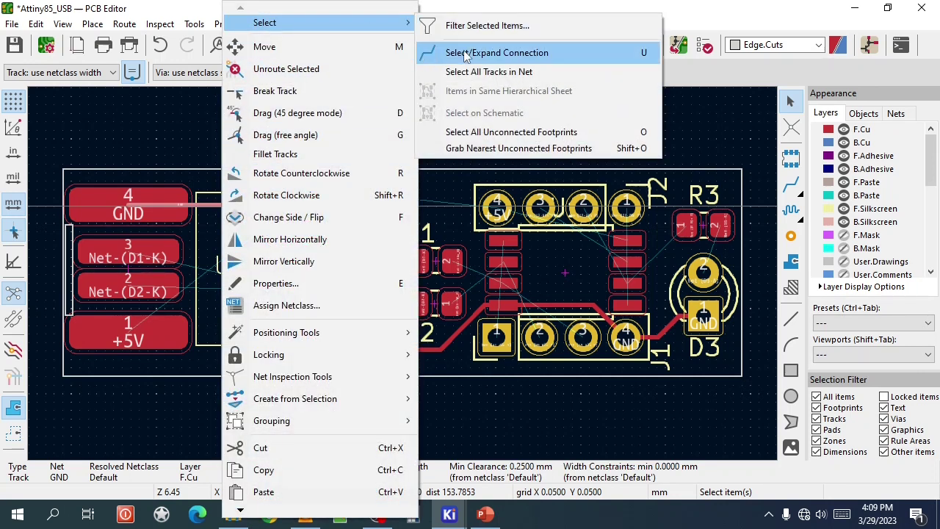
click(474, 72)
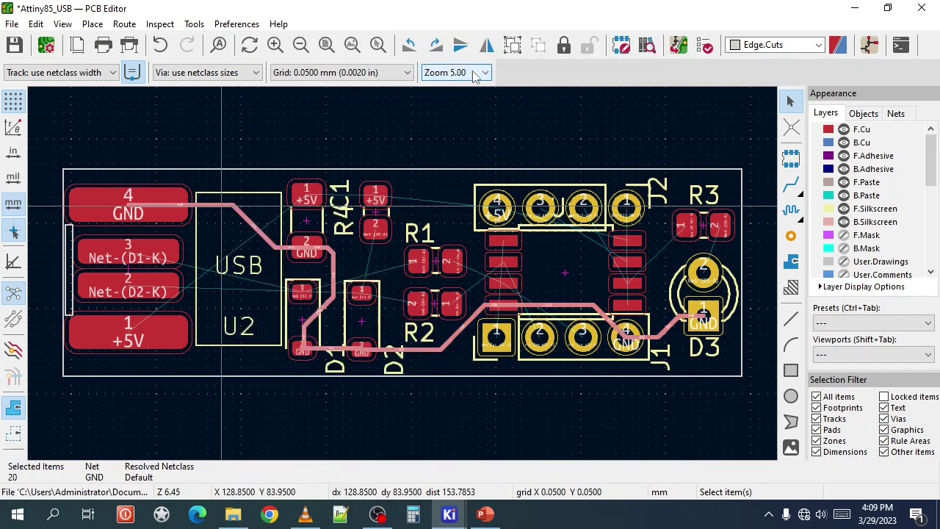
- Change the selected GND tracks' width from 0.25 mm to 0.6 mm in Properties
right_click(215, 212)
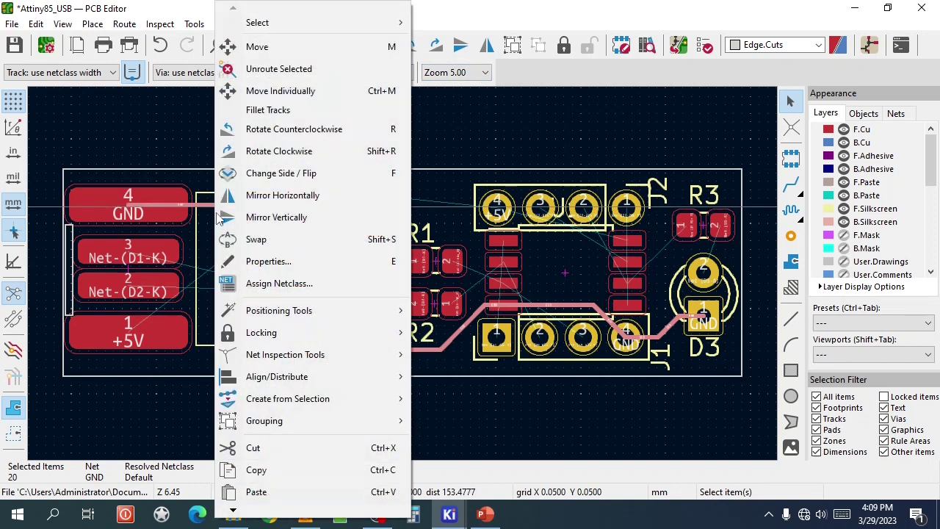
click(268, 260)
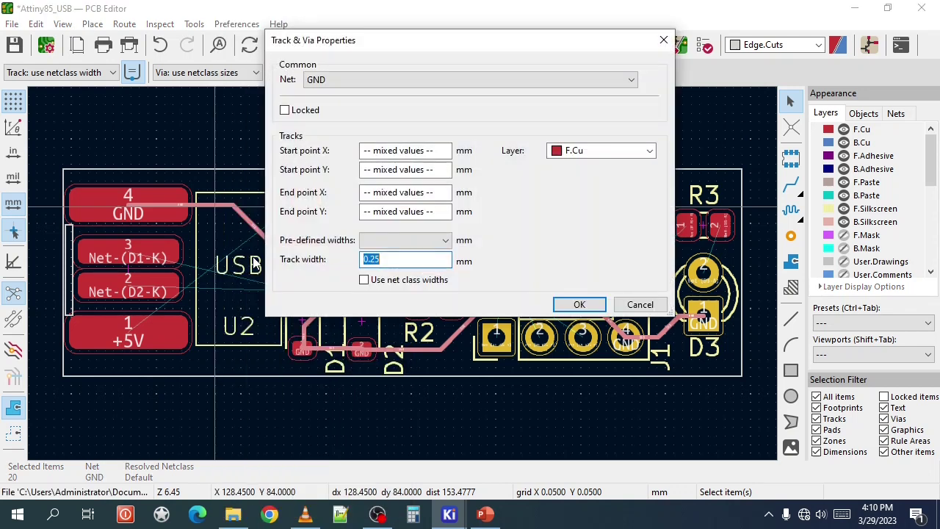
click(395, 260)
key(BackSpace)
key(BackSpace)
text(6)
click(592, 304)
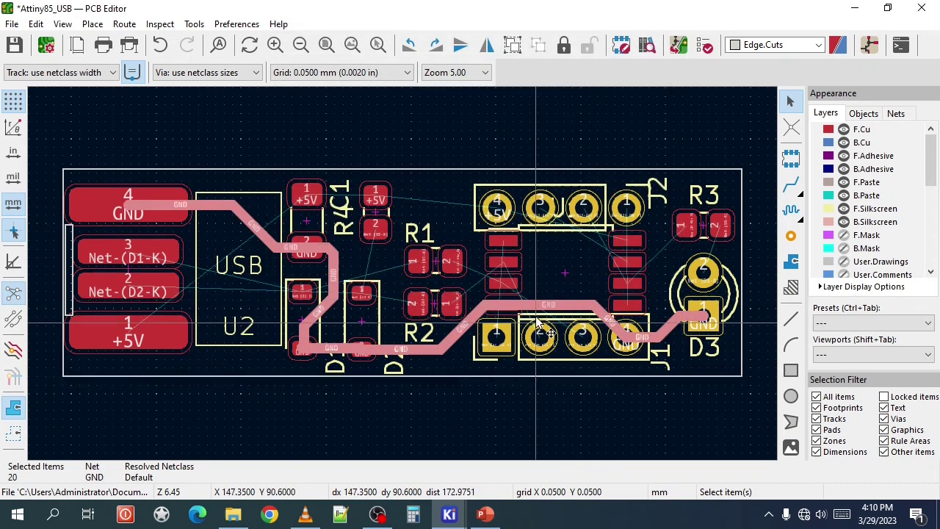
- Deselect the GND tracks and run the Freerouting external plugin on the board
click(266, 184)
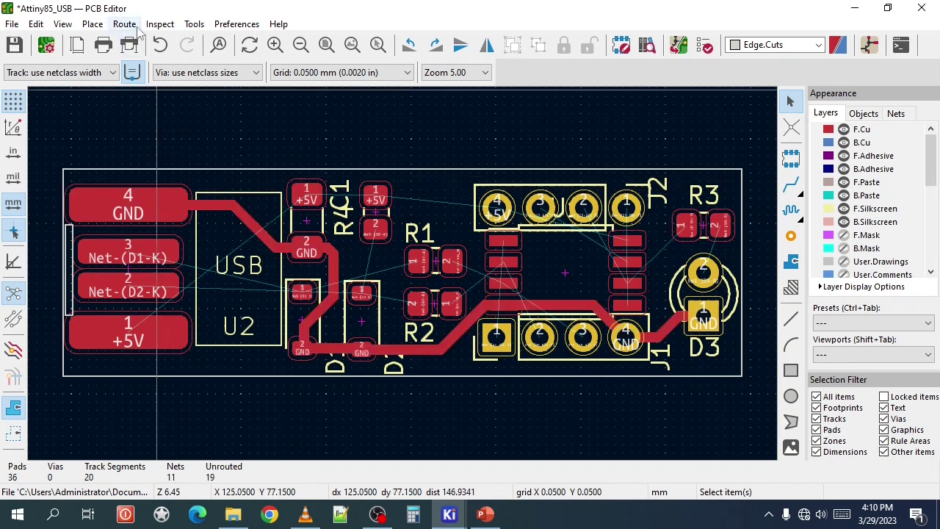
click(194, 24)
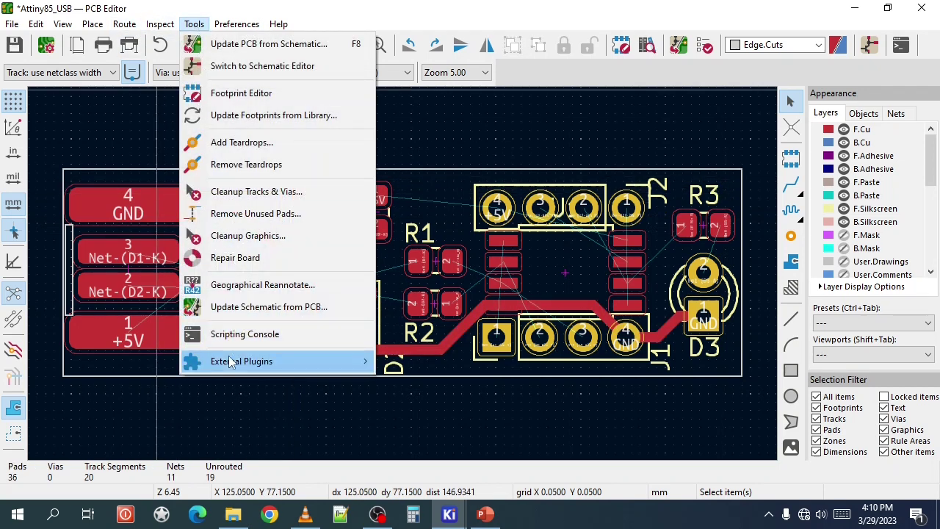
mouse_move(323, 361)
click(402, 409)
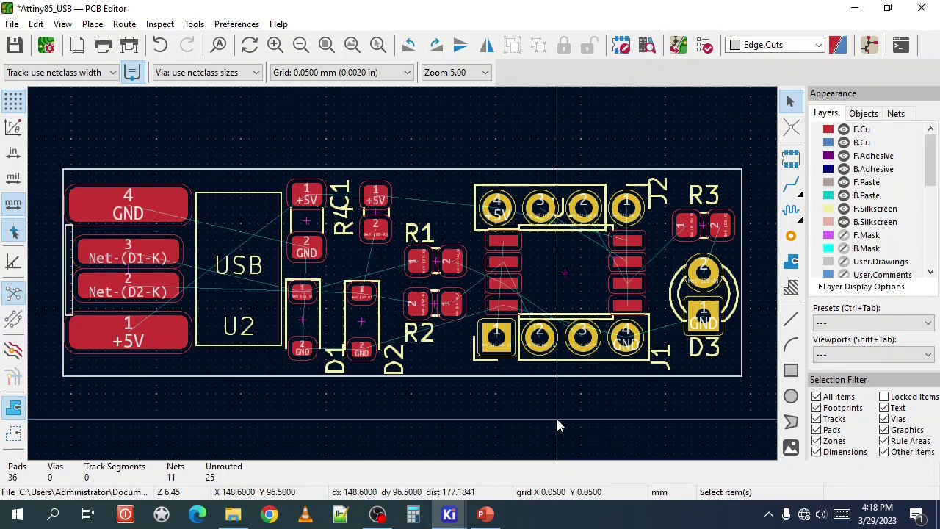
- In Board Setup Net Classes, give the Default class 0.3 mm clearance and 0.3 mm track width
click(12, 24)
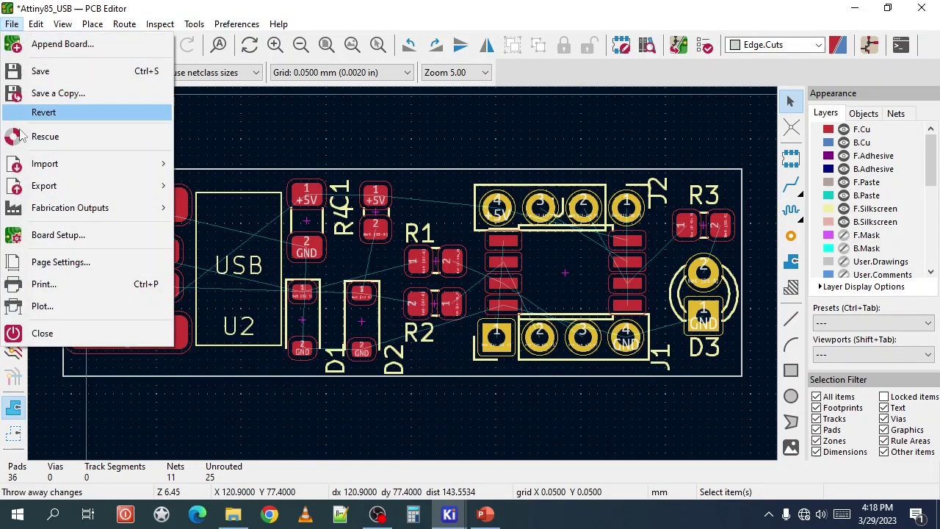
click(42, 236)
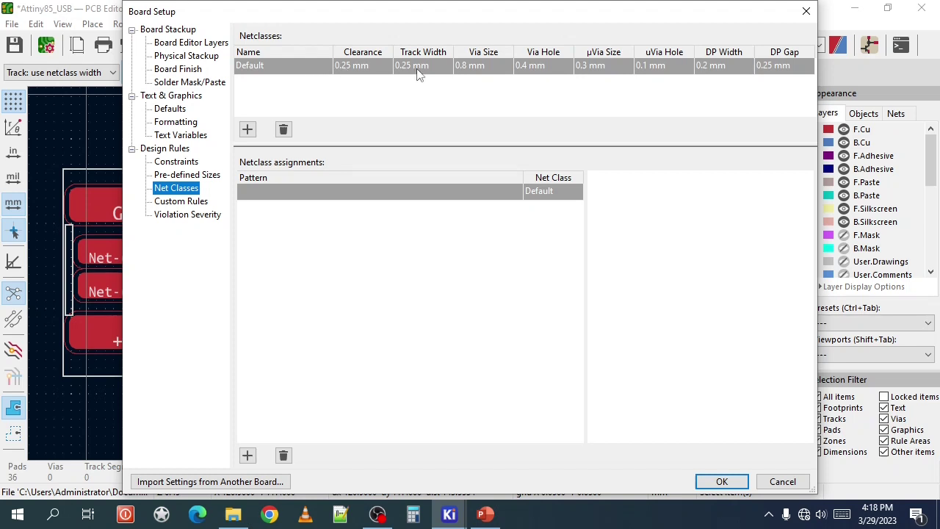
double_click(363, 66)
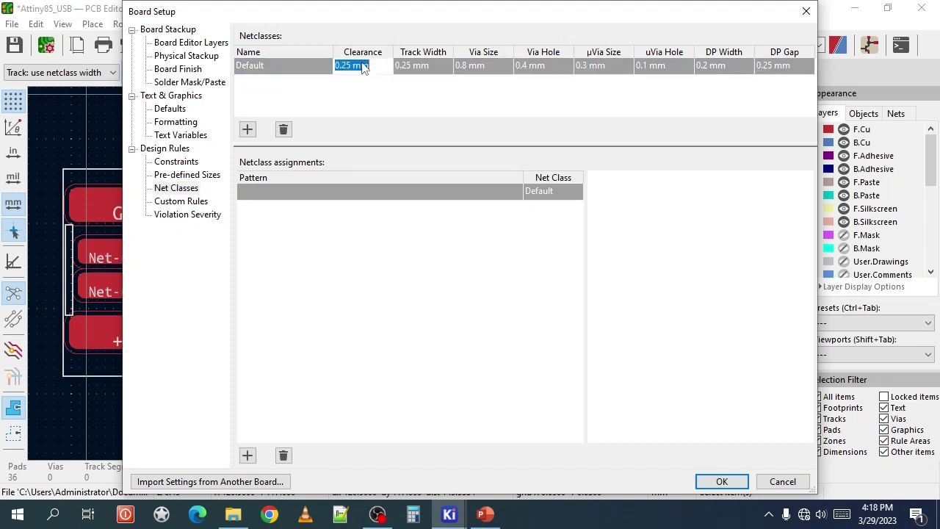
text(0.3)
double_click(423, 66)
text(0.3)
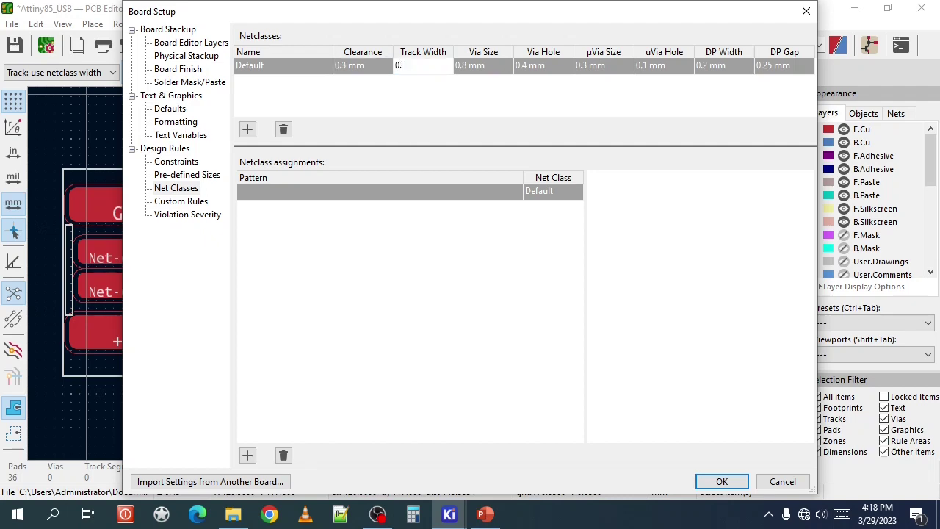
click(720, 482)
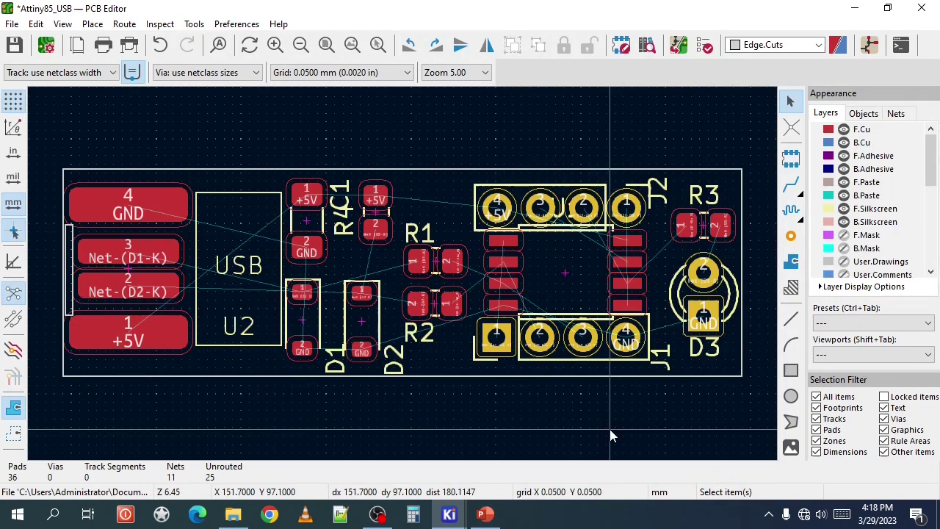
- In the Schematic Editor, place a 'ground' net class directive label on the bottom GND wire
mouse_move(450, 514)
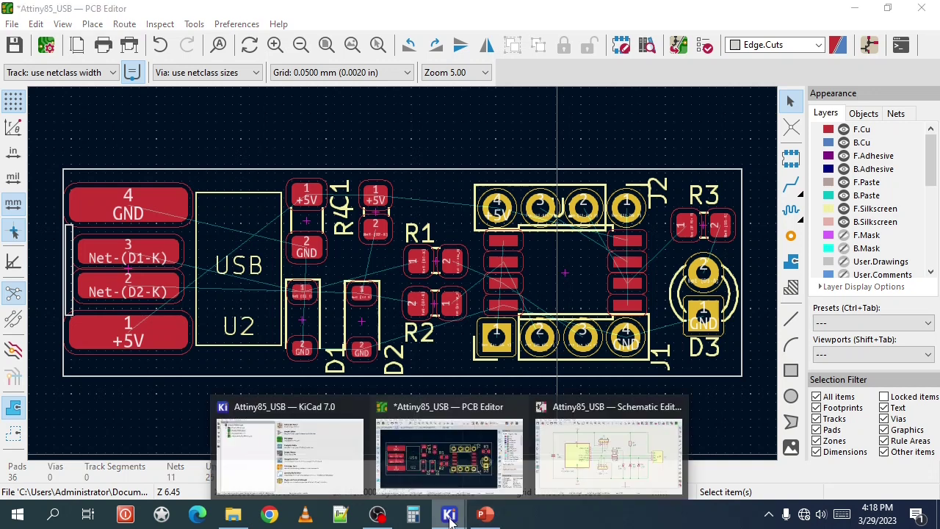
click(643, 461)
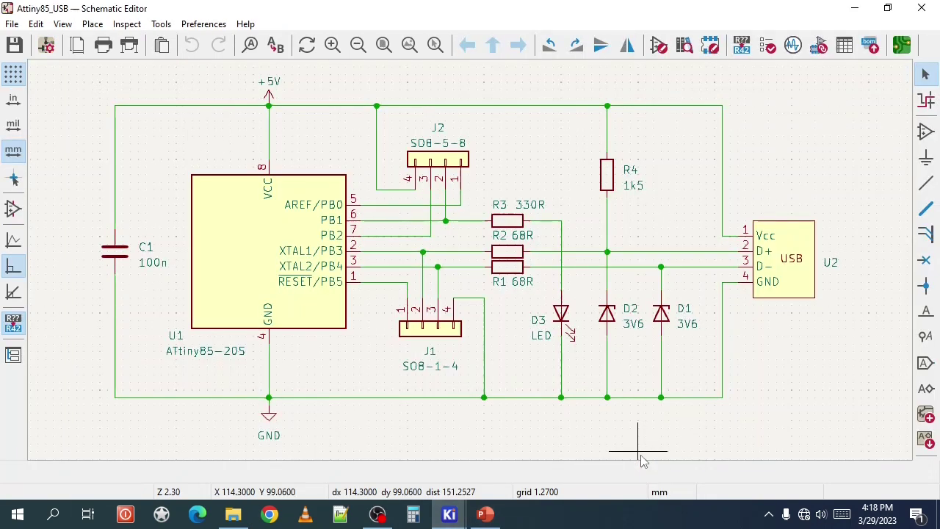
click(927, 336)
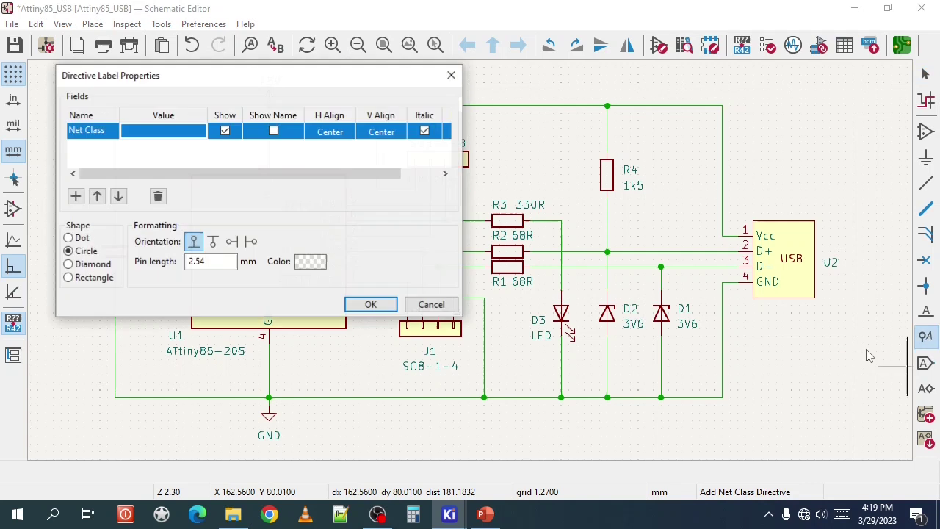
click(147, 133)
text(ground)
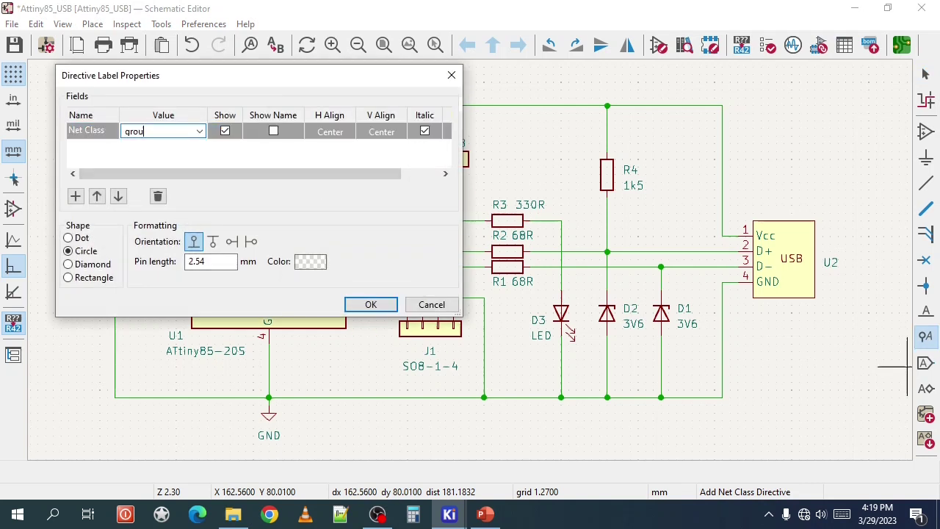
click(371, 304)
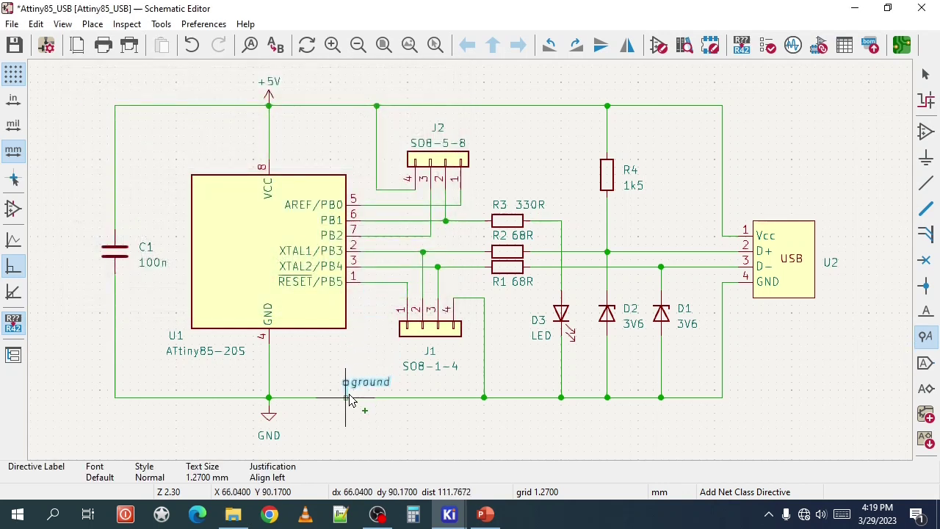
click(345, 398)
- Save the schematic and return to the PCB Editor
click(15, 45)
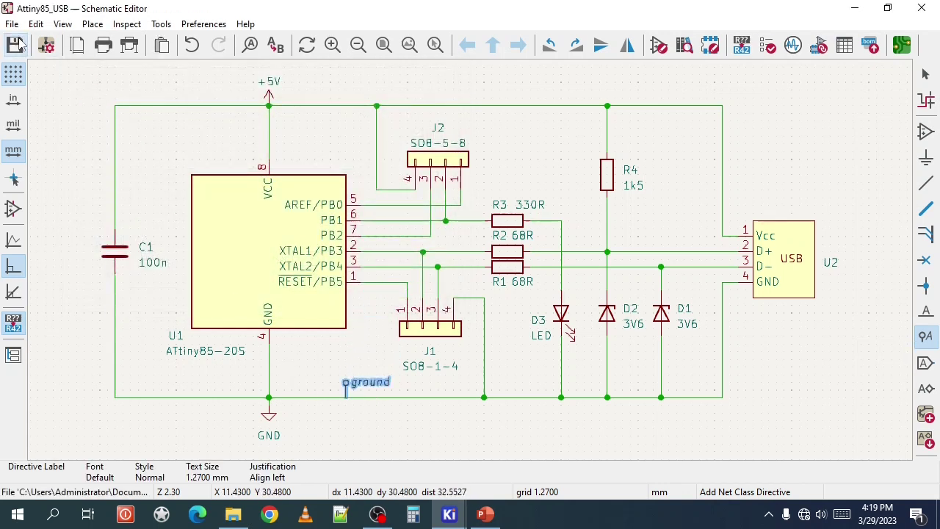
mouse_move(449, 514)
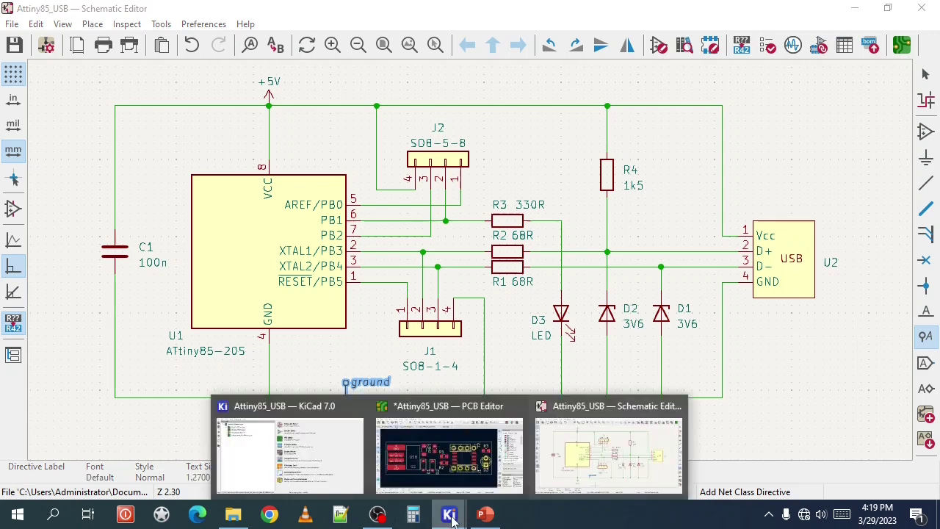
click(467, 450)
- Update the PCB from the schematic and save the board
click(193, 24)
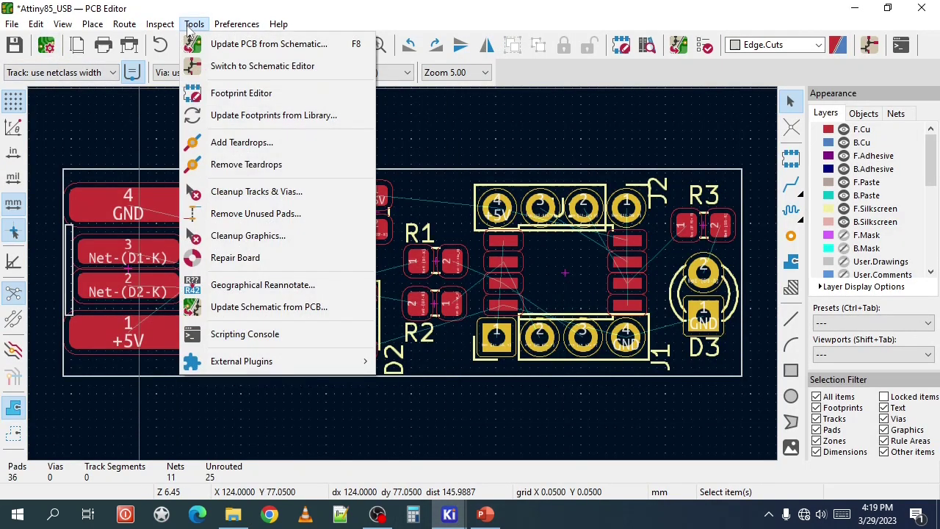
click(197, 45)
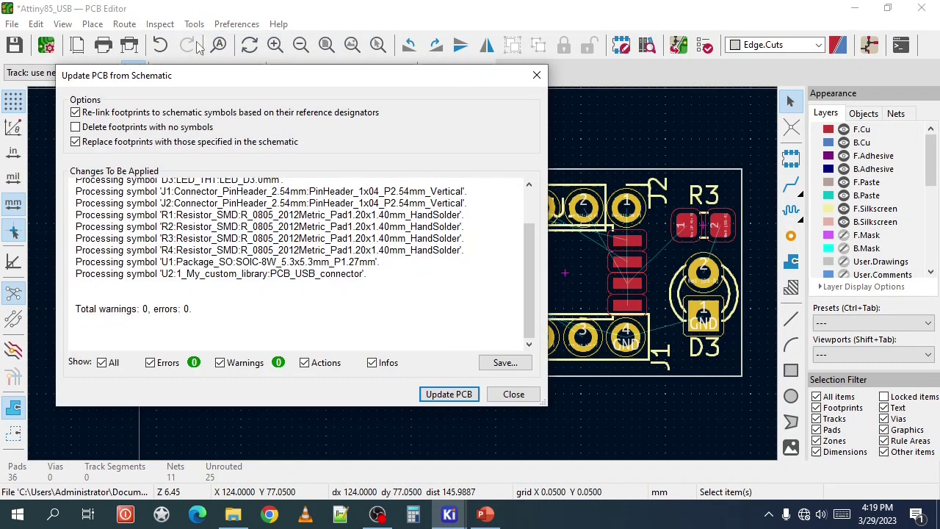
click(449, 395)
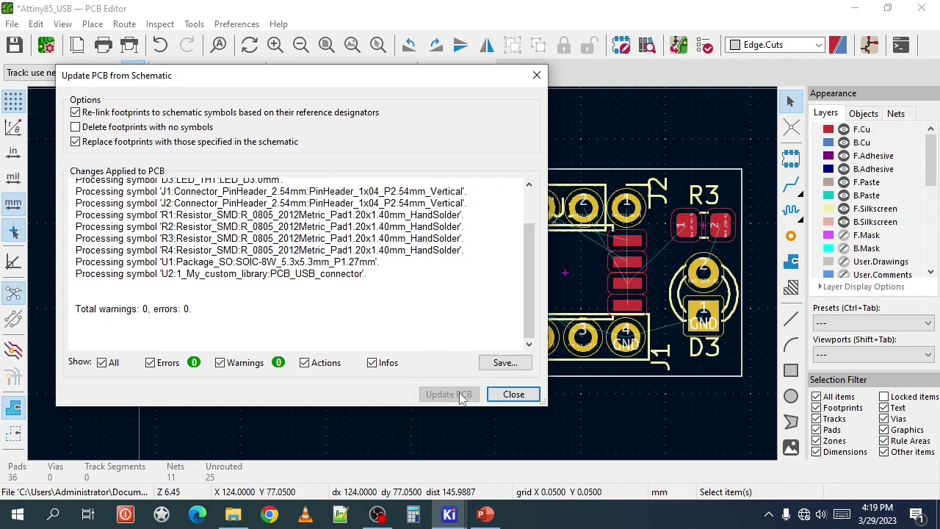
click(507, 394)
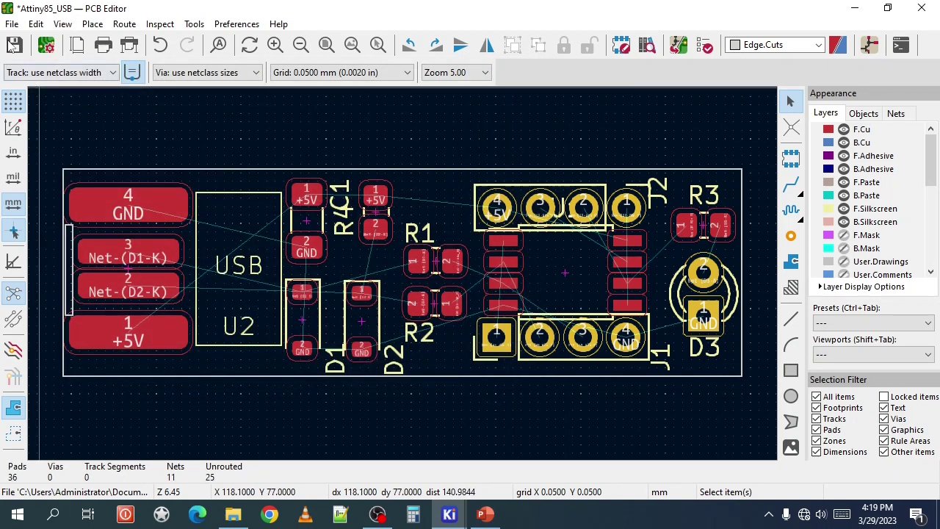
click(14, 45)
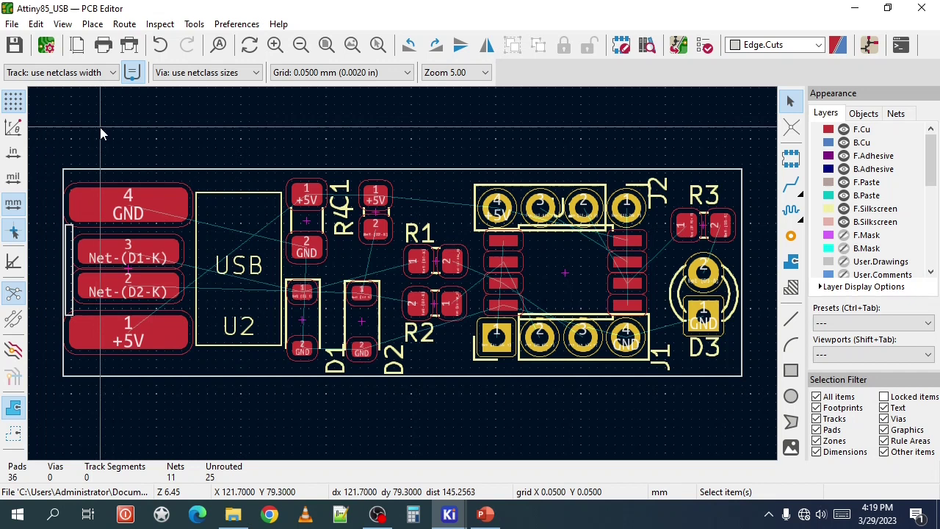
- Add a 'ground' net class with 0.6 mm track width in Board Setup
click(12, 24)
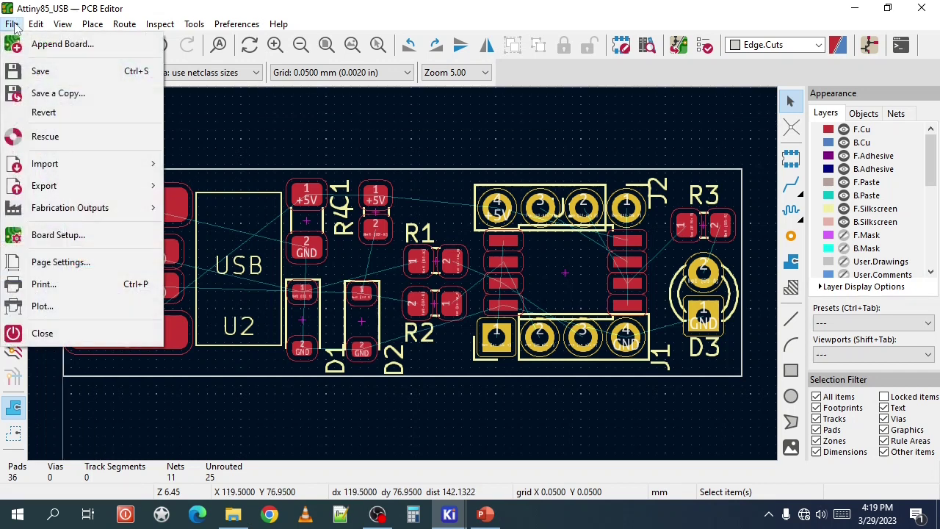
click(44, 234)
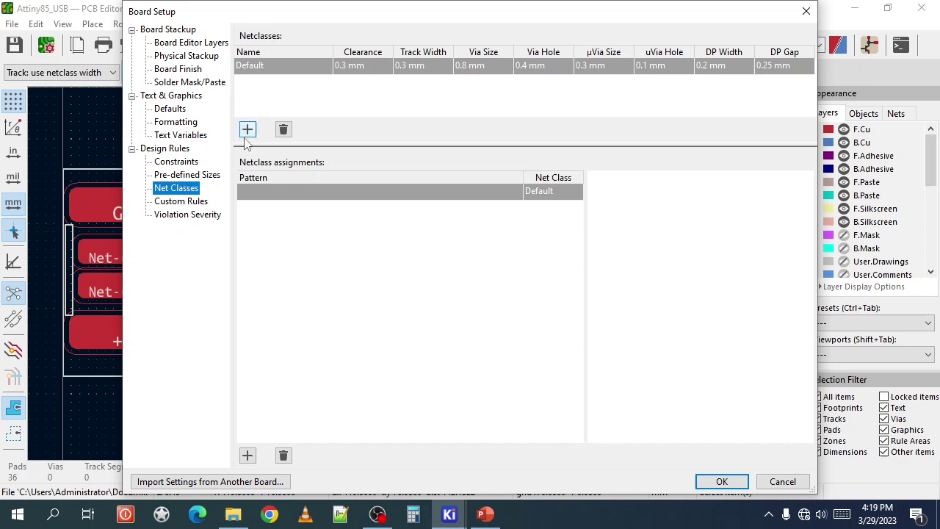
click(248, 129)
text(ground)
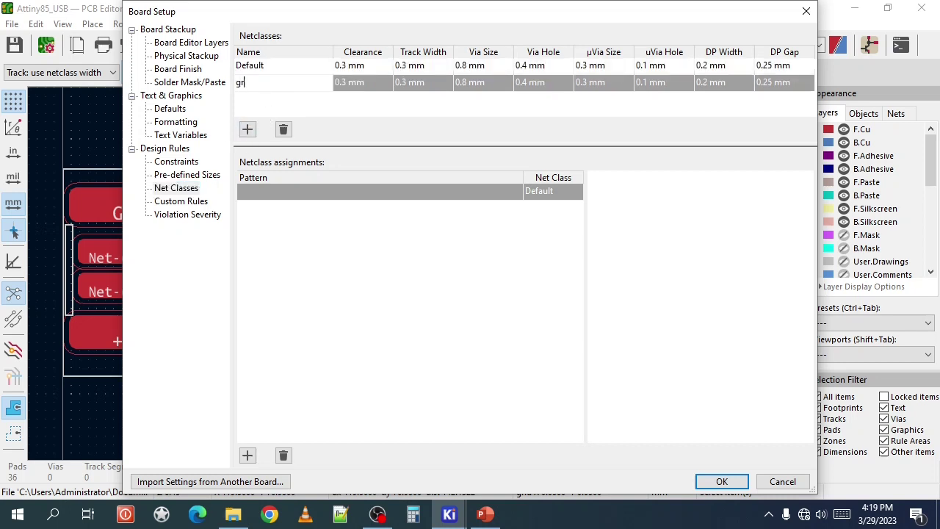
click(352, 80)
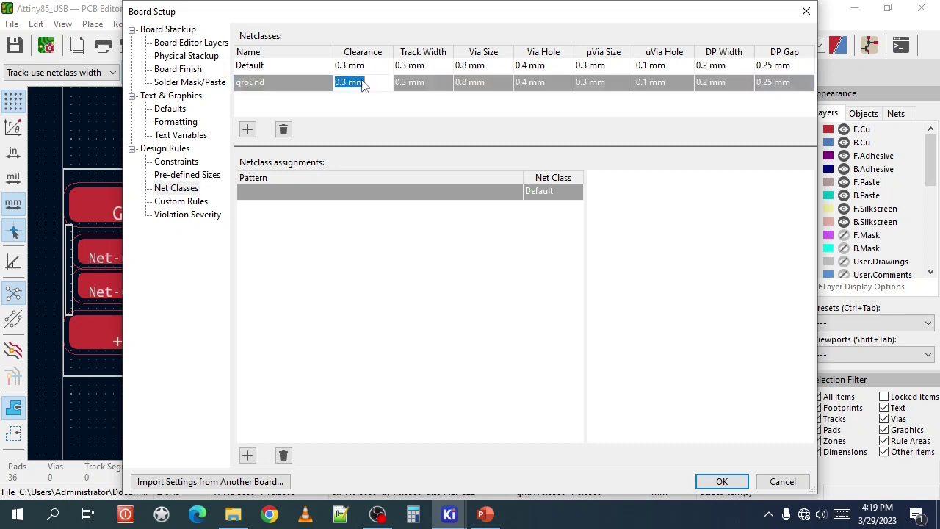
click(411, 86)
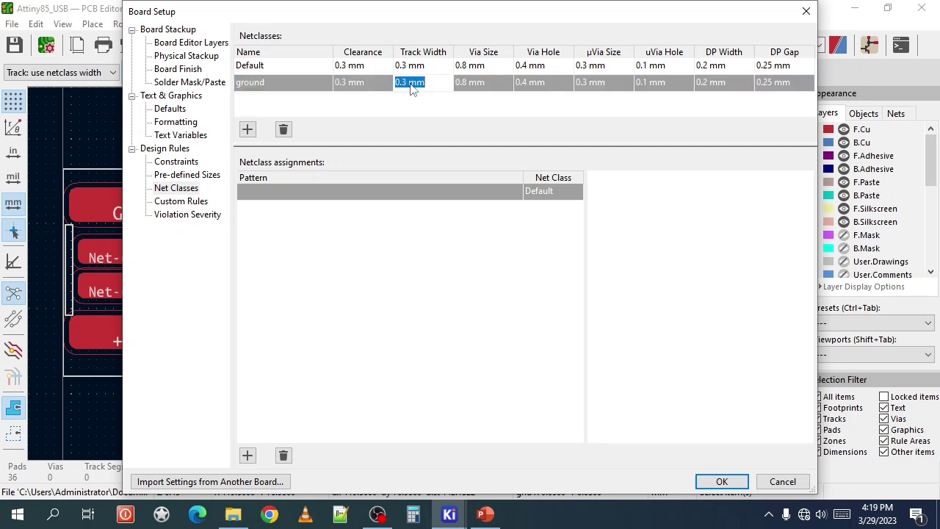
text(0.6)
click(722, 482)
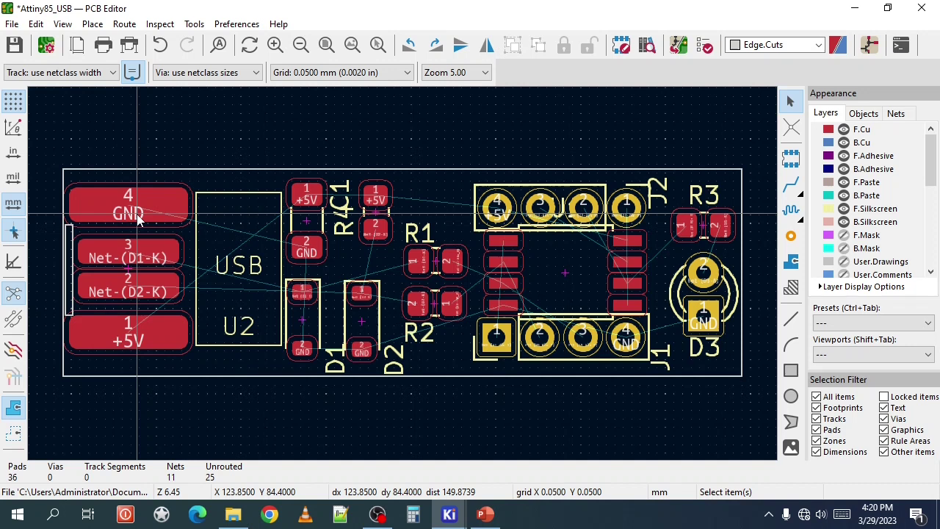
- Start a single track from the GND pad, then cancel it
click(792, 184)
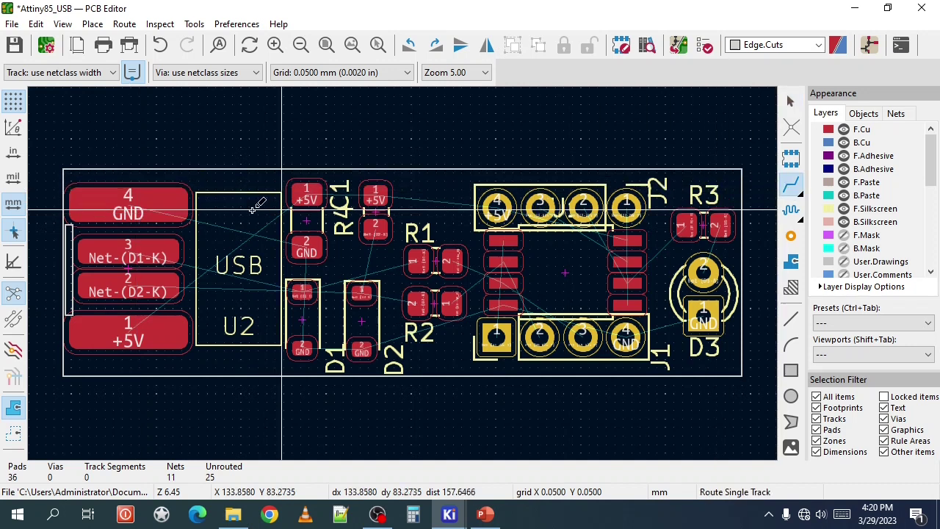
click(128, 211)
key(Escape)
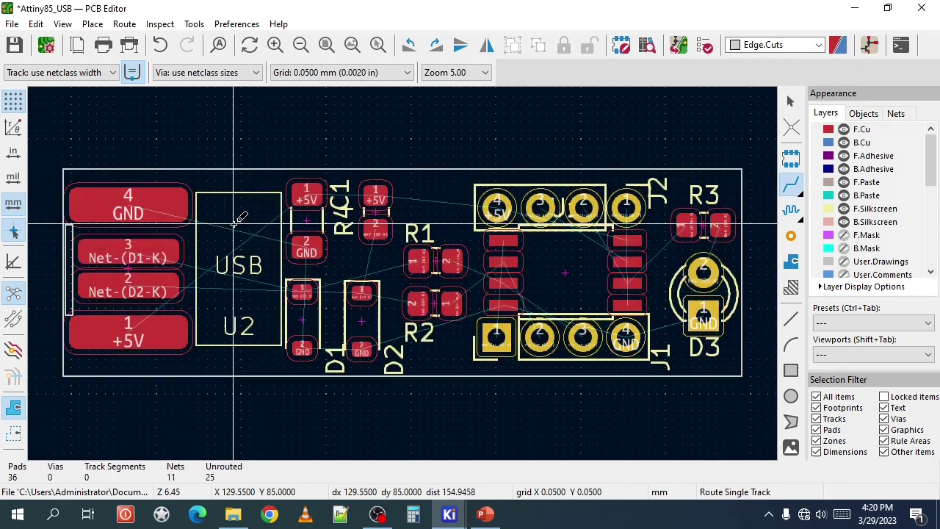
- Run Freerouting from Tools > External Plugins to autoroute the entire board
click(192, 24)
mouse_move(267, 364)
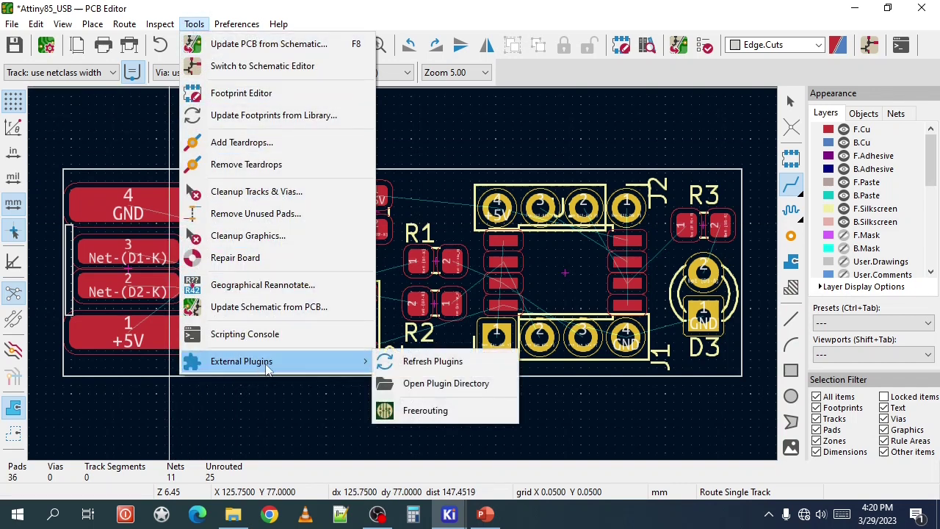
click(415, 410)
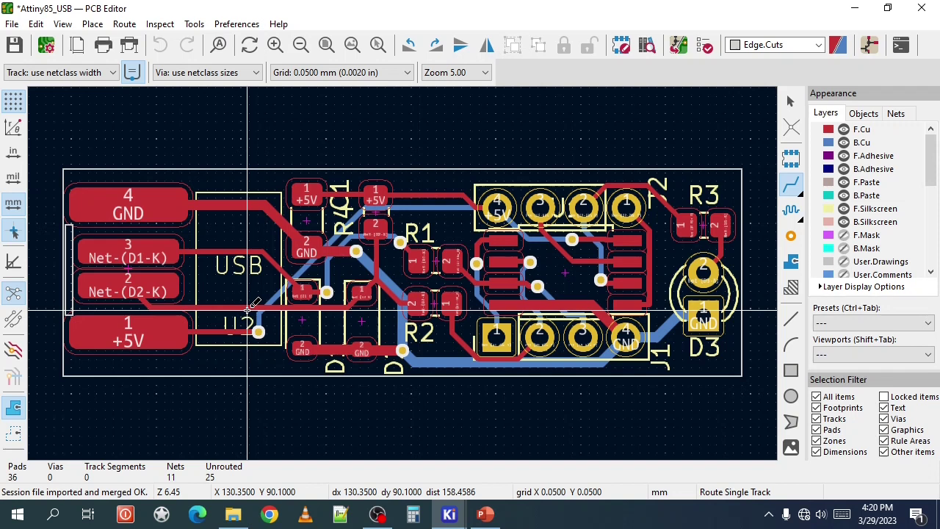
key(Escape)
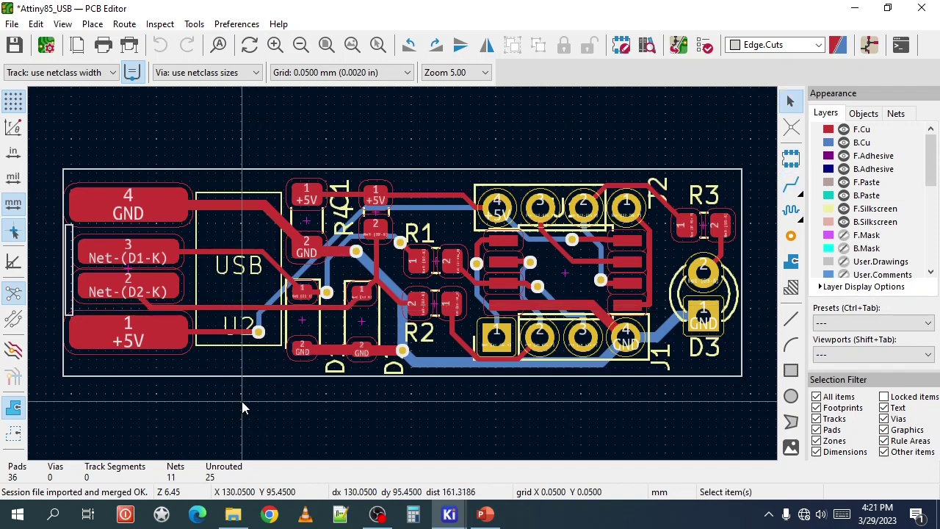
click(171, 308)
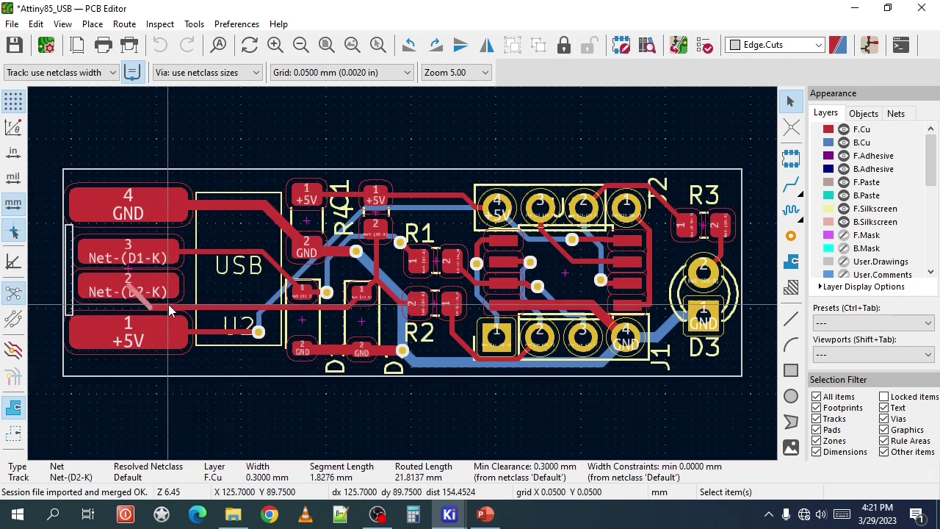
ctrl+click(189, 295)
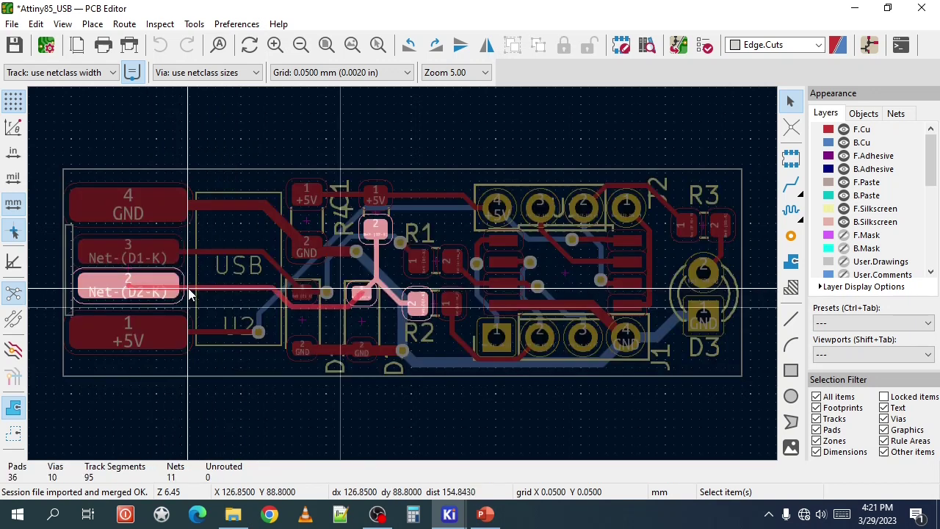
ctrl+click(188, 294)
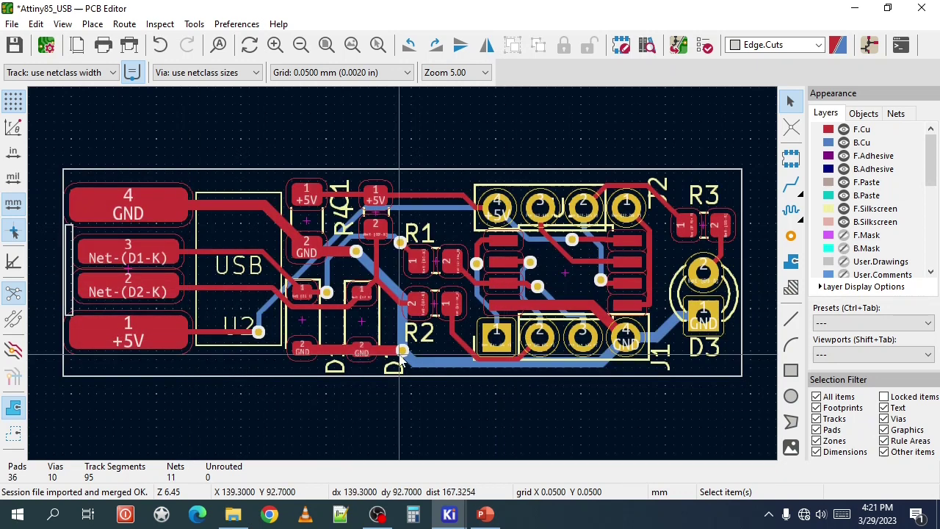